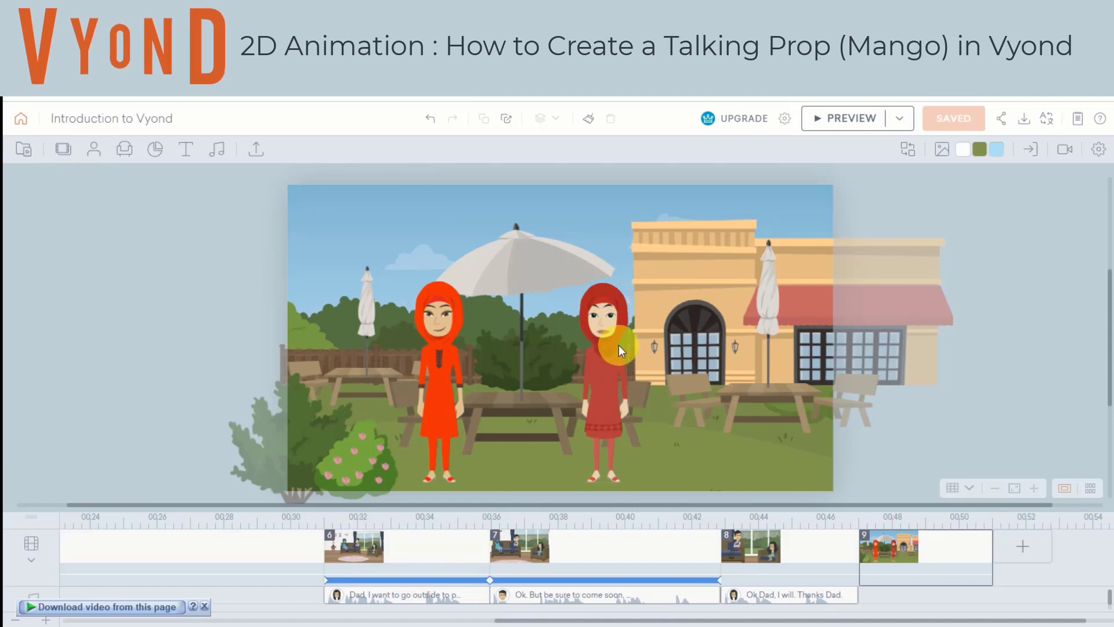
- Reposition and slightly resize the dark red-dressed woman beside the other woman in scene 9, and save the video
{"action": "left_click", "coordinate": [438, 307]}
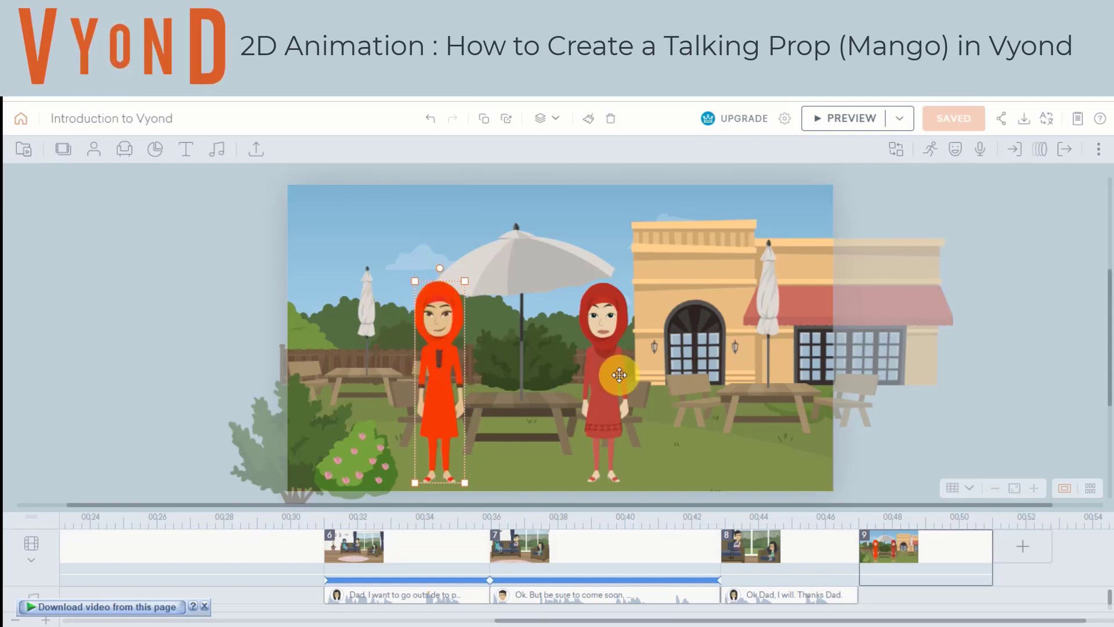
{"action": "left_click_drag", "start_coordinate": [606, 332], "coordinate": [602, 332]}
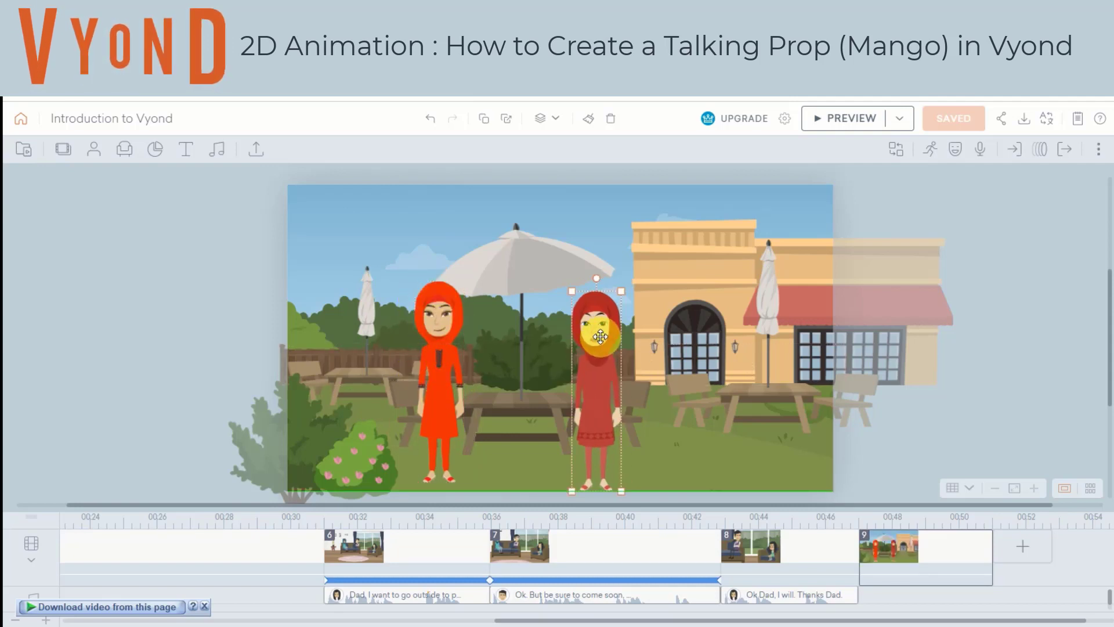
{"action": "left_click_drag", "start_coordinate": [624, 285], "coordinate": [626, 281]}
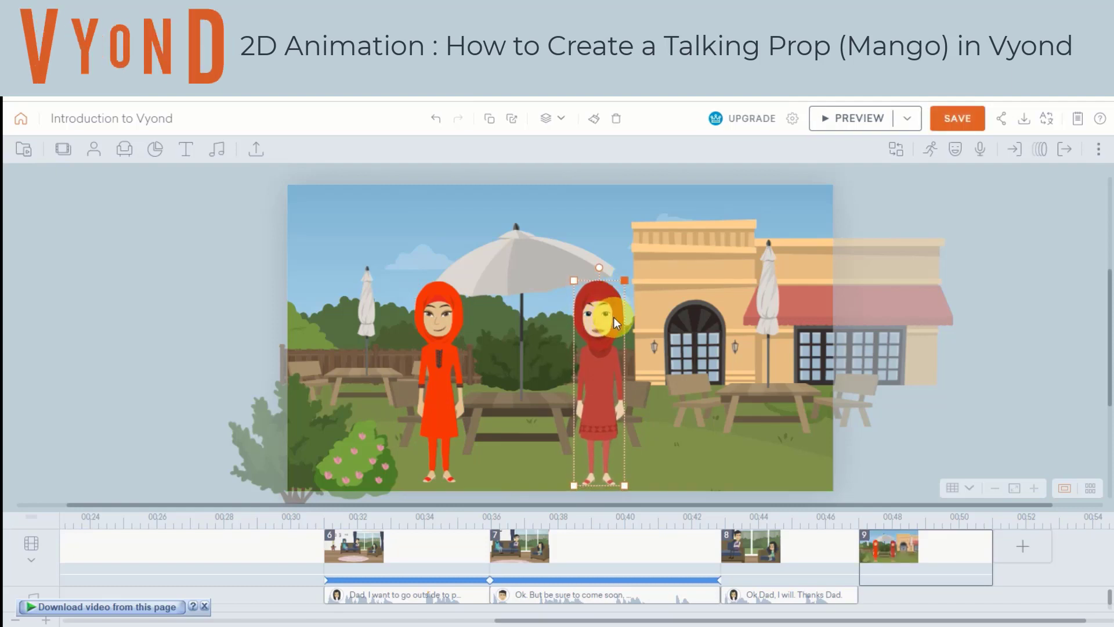
{"action": "left_click", "coordinate": [665, 452]}
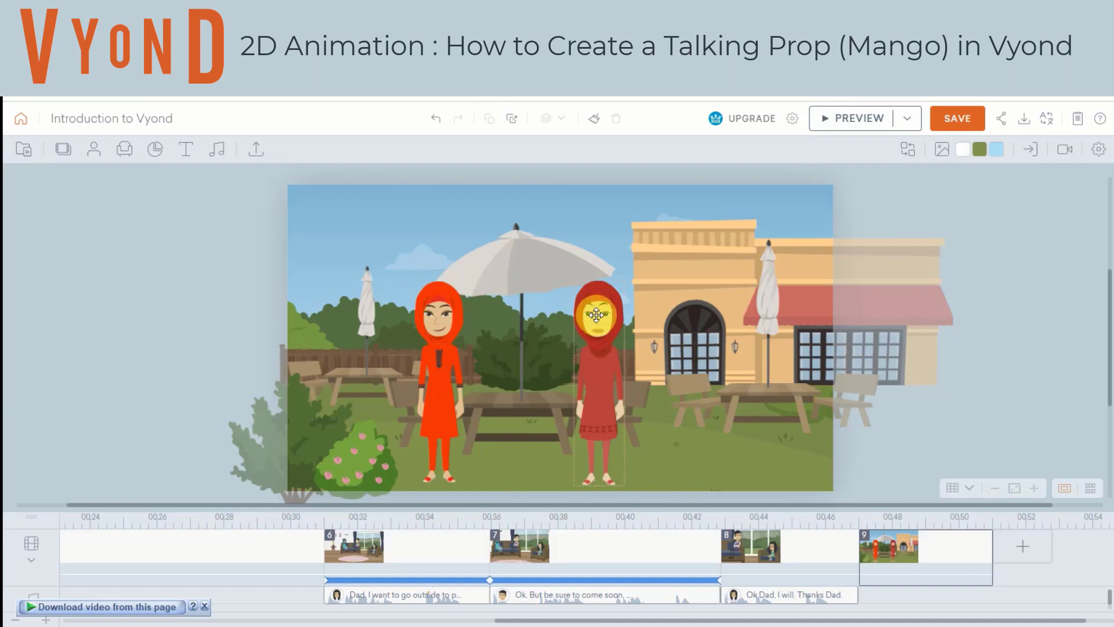
{"action": "left_click_drag", "start_coordinate": [597, 315], "coordinate": [728, 301]}
{"action": "left_click", "coordinate": [960, 120]}
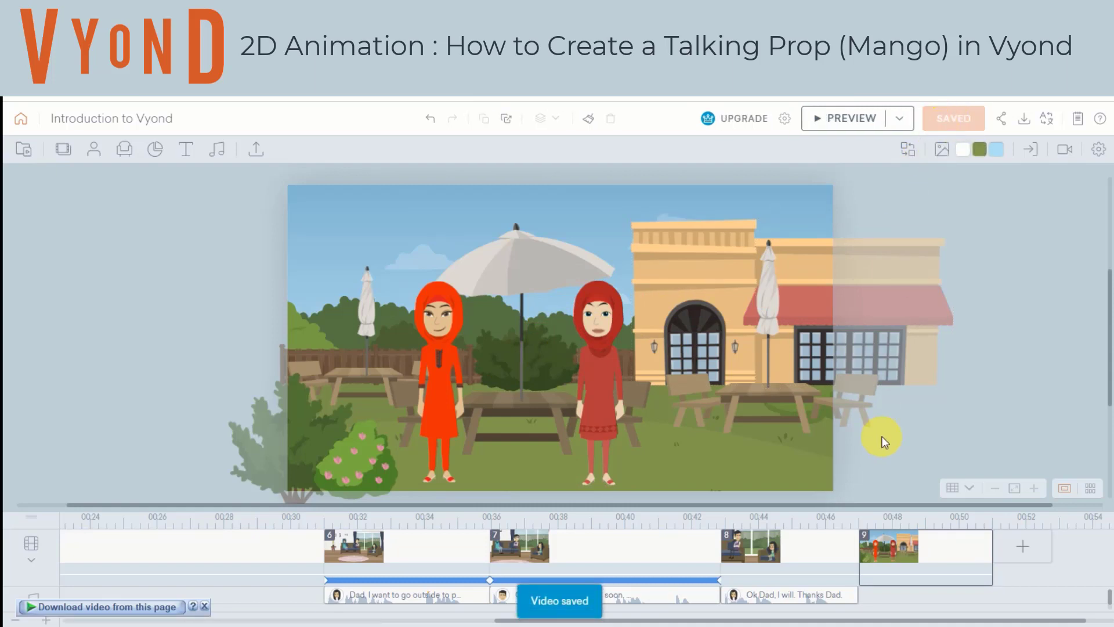
- Add a blank scene after scene 9 and open the Locations collection of backgrounds for it
{"action": "left_click", "coordinate": [1032, 552]}
{"action": "left_click", "coordinate": [972, 509]}
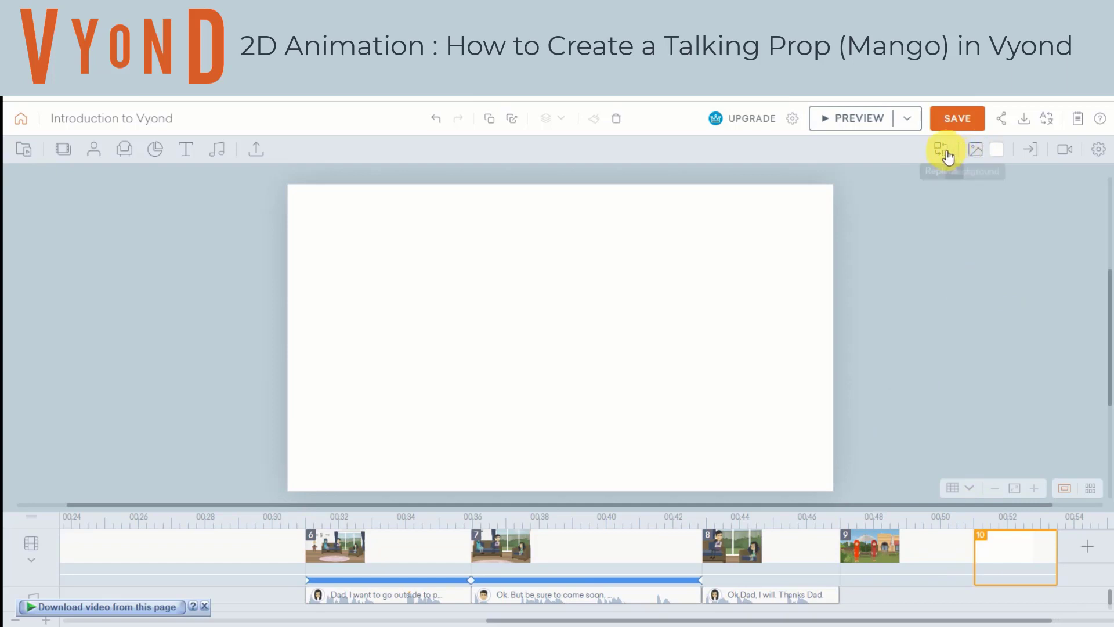
{"action": "left_click", "coordinate": [974, 157]}
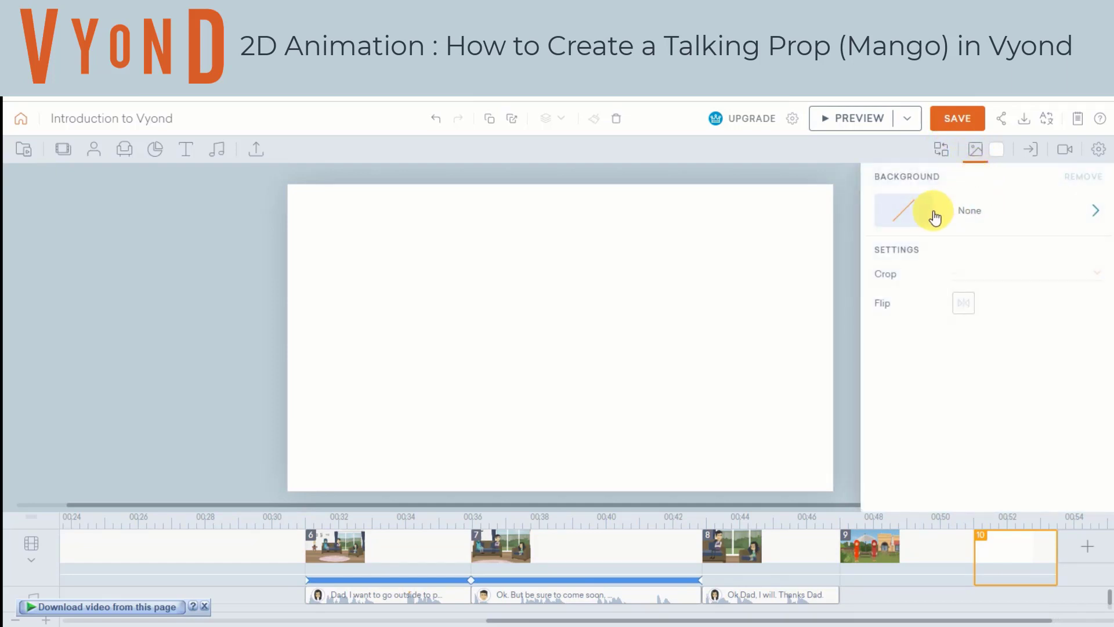
{"action": "left_click", "coordinate": [931, 214]}
{"action": "left_click", "coordinate": [953, 206]}
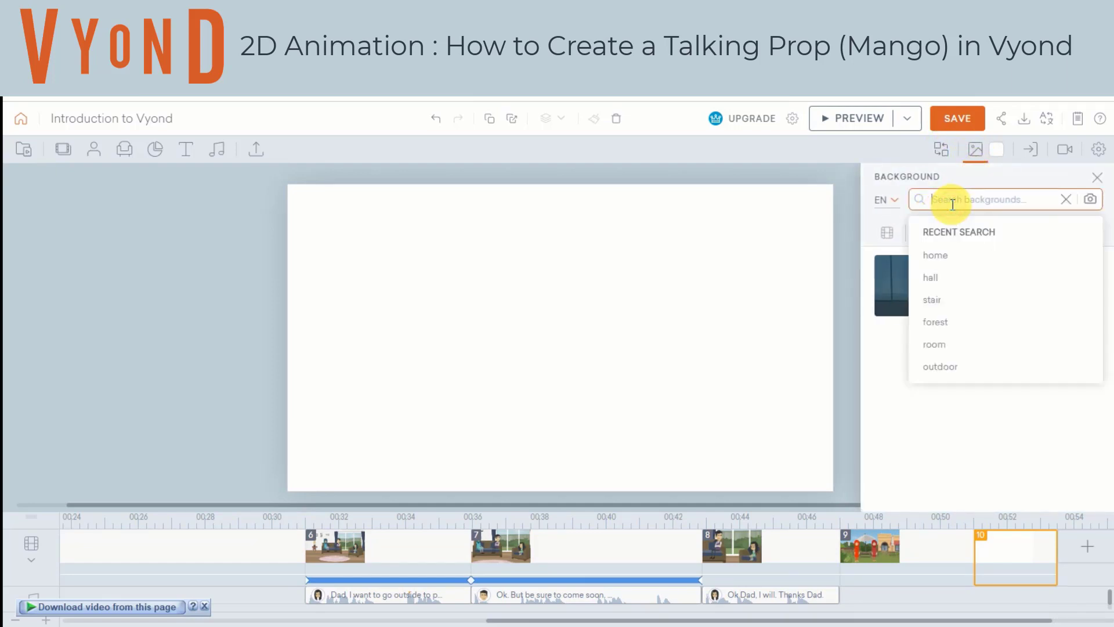
{"action": "left_click", "coordinate": [921, 490]}
{"action": "left_click", "coordinate": [913, 291]}
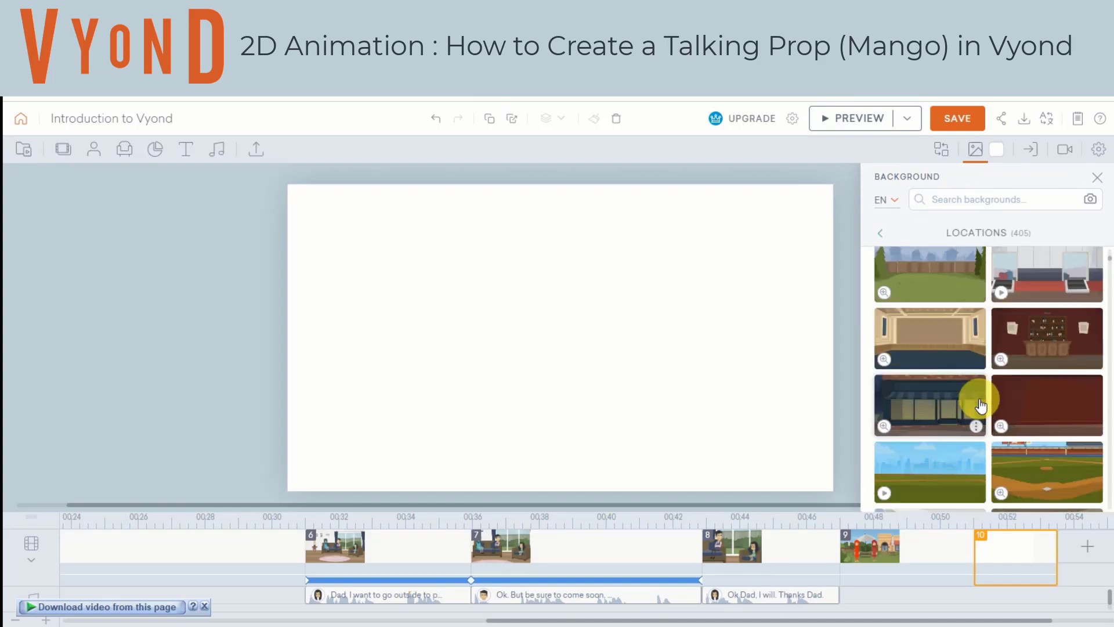
- Set scene 10's background to the Countryside location with rolling green fields and blue hills
{"action": "scroll", "coordinate": [981, 404], "scroll_direction": "down", "scroll_amount": 6}
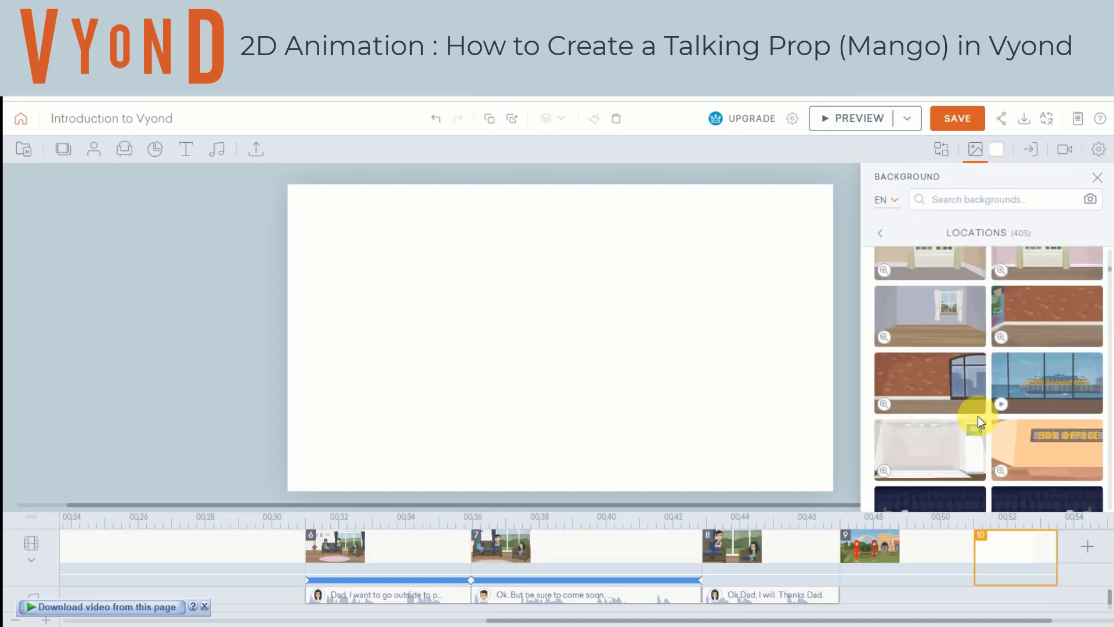
{"action": "scroll", "coordinate": [977, 418], "scroll_direction": "down", "scroll_amount": 5}
{"action": "scroll", "coordinate": [979, 432], "scroll_direction": "down", "scroll_amount": 5}
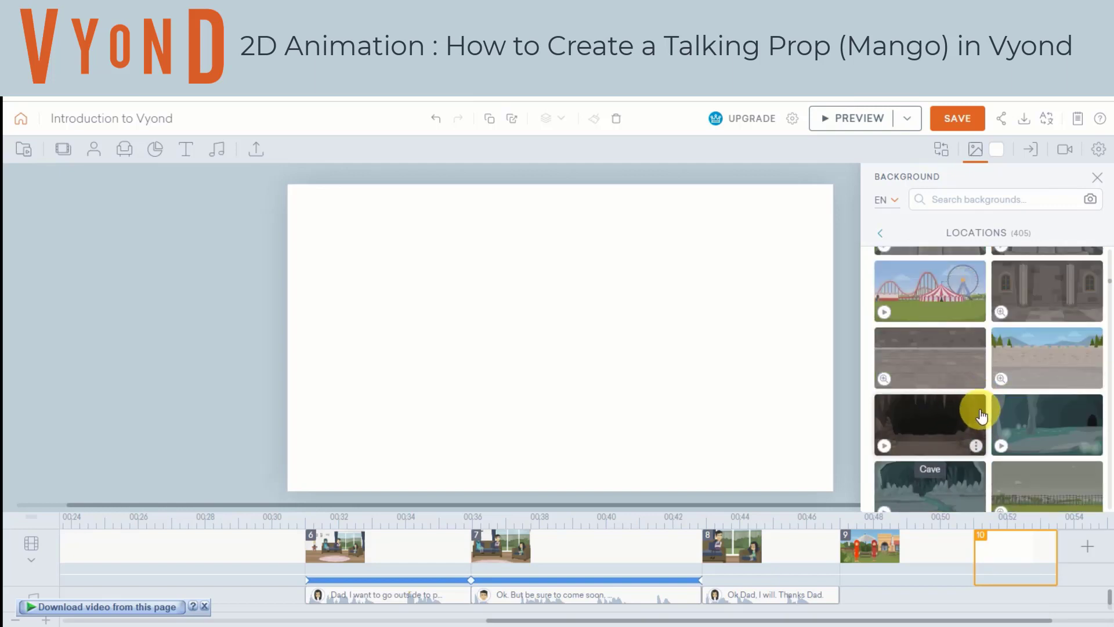
{"action": "scroll", "coordinate": [980, 415], "scroll_direction": "down", "scroll_amount": 2}
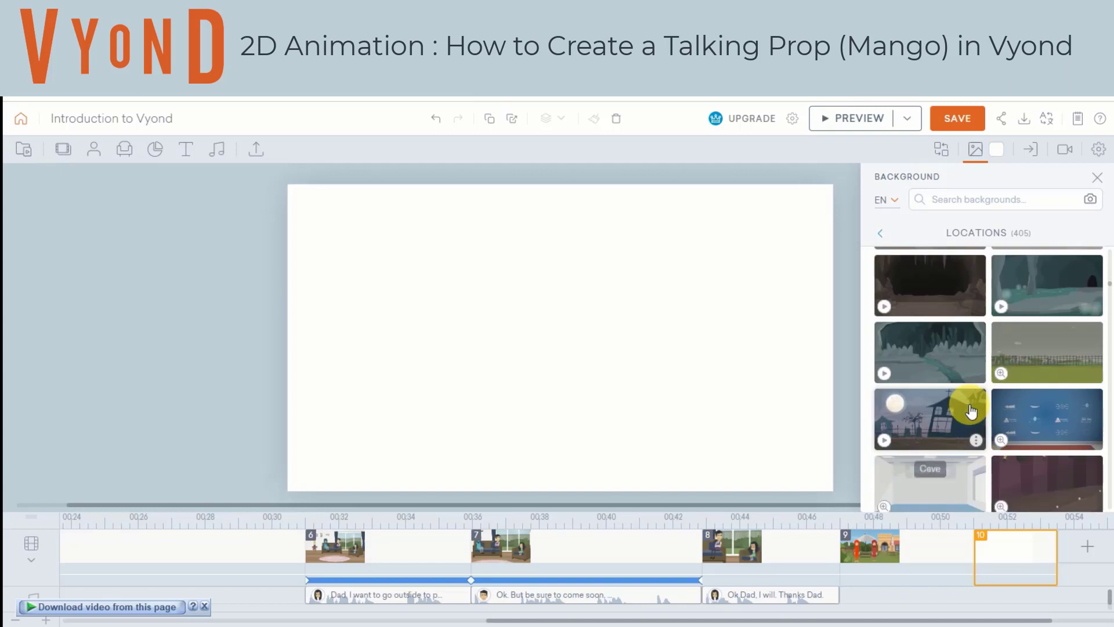
{"action": "scroll", "coordinate": [971, 412], "scroll_direction": "down", "scroll_amount": 2}
{"action": "scroll", "coordinate": [972, 413], "scroll_direction": "up", "scroll_amount": 2}
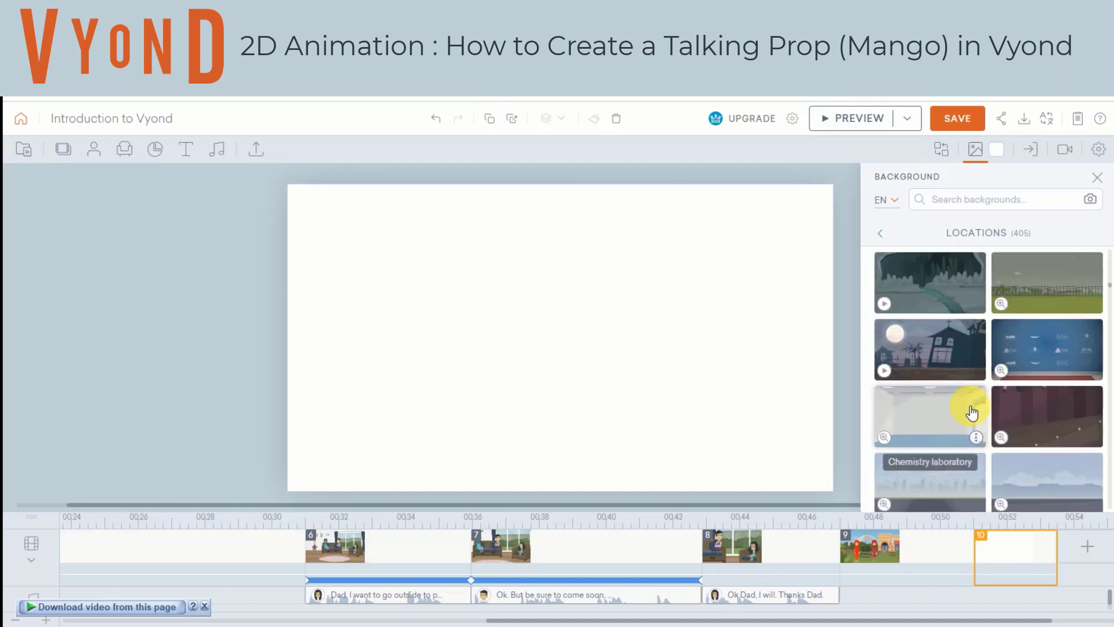
{"action": "scroll", "coordinate": [972, 414], "scroll_direction": "down", "scroll_amount": 4}
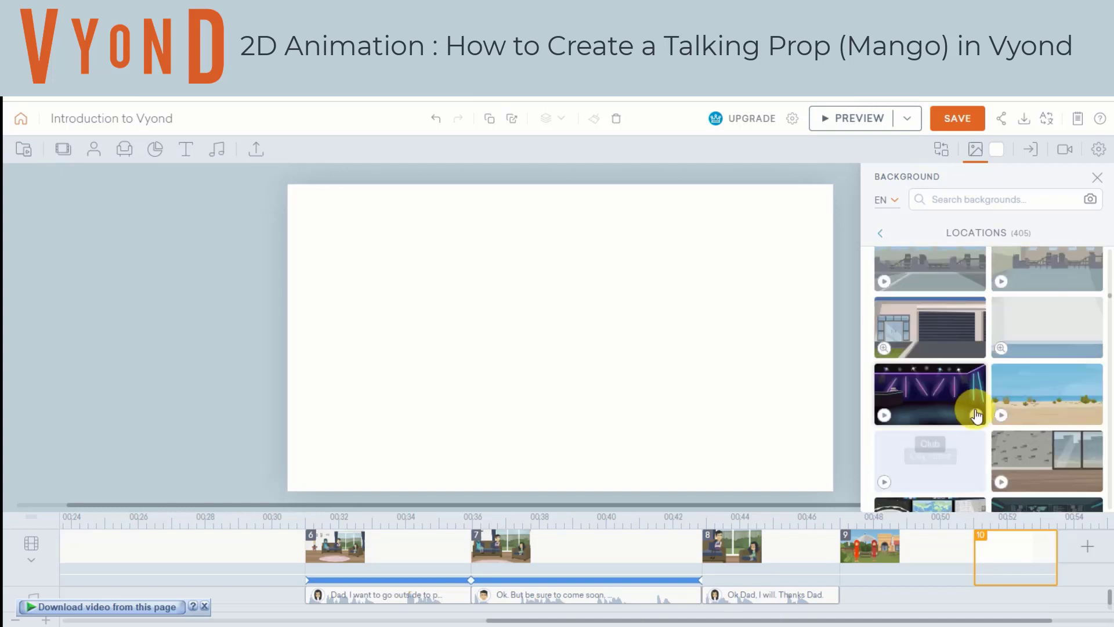
{"action": "scroll", "coordinate": [985, 409], "scroll_direction": "down", "scroll_amount": 4}
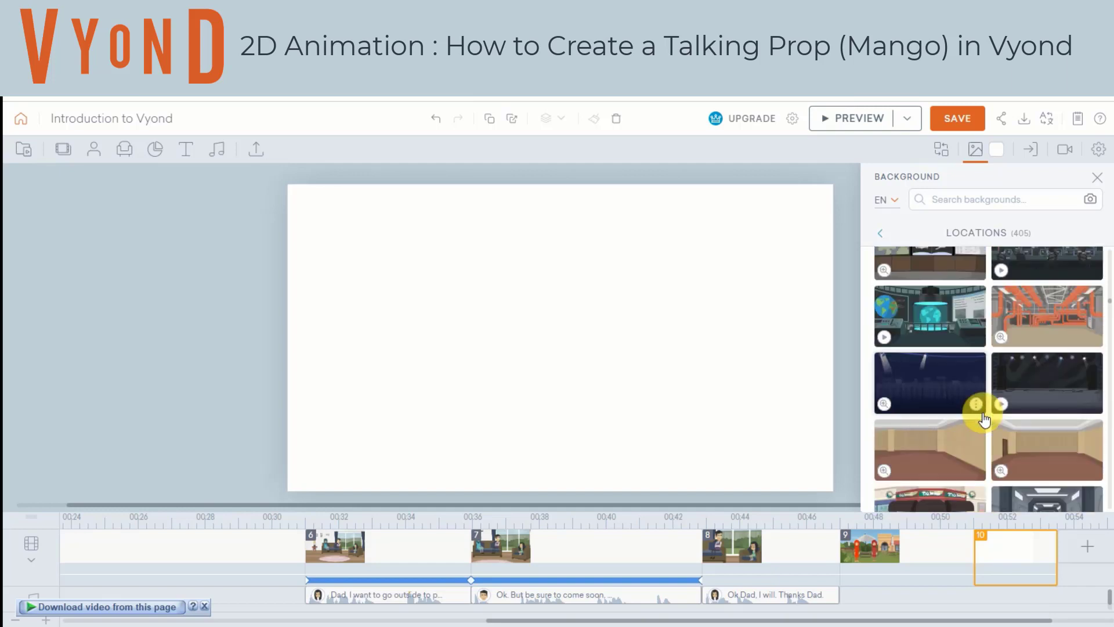
{"action": "scroll", "coordinate": [954, 441], "scroll_direction": "down", "scroll_amount": 2}
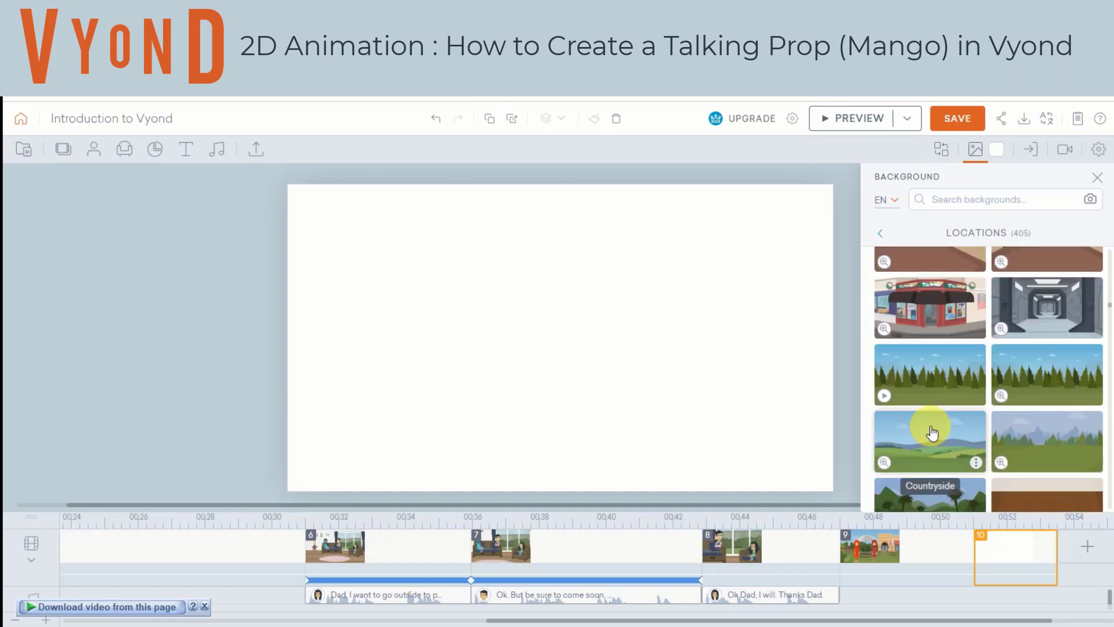
{"action": "scroll", "coordinate": [928, 444], "scroll_direction": "down", "scroll_amount": 1}
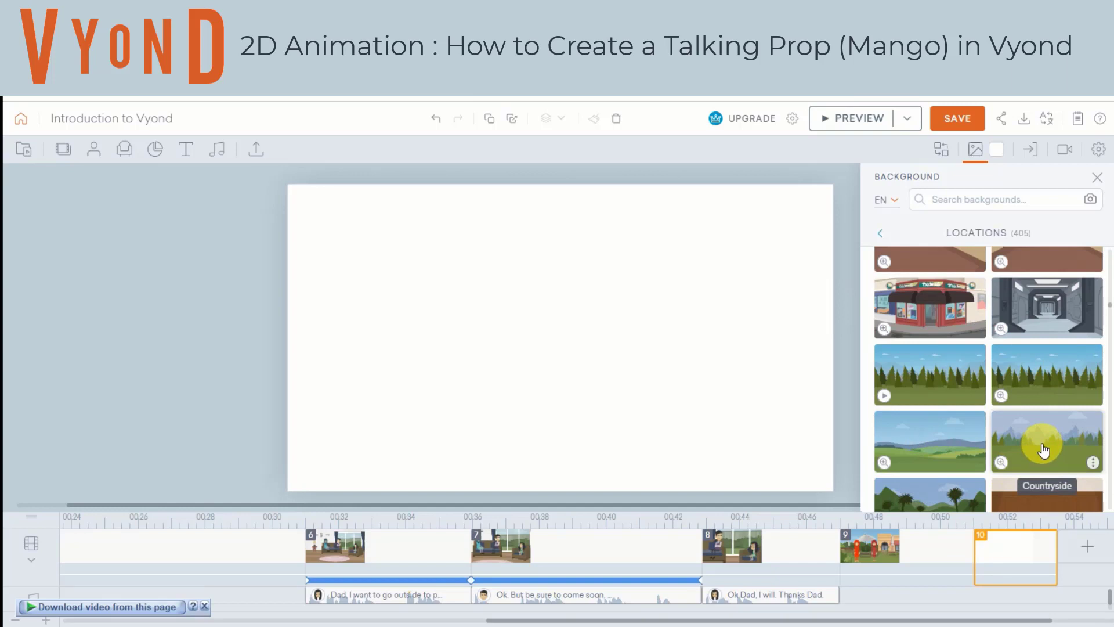
{"action": "left_click", "coordinate": [941, 445]}
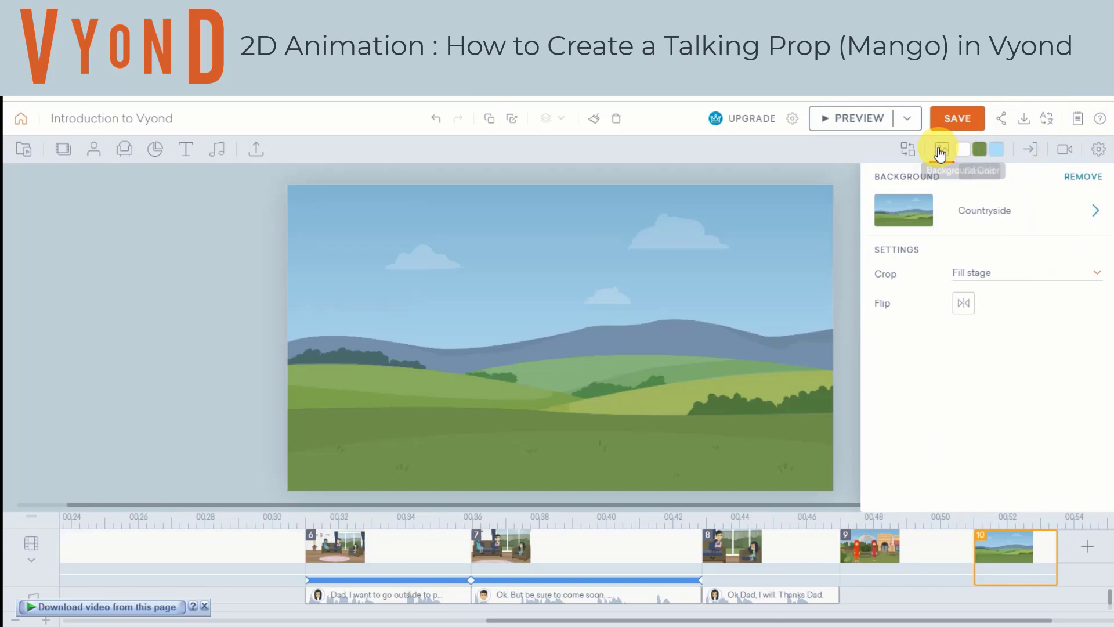
{"action": "left_click", "coordinate": [942, 149]}
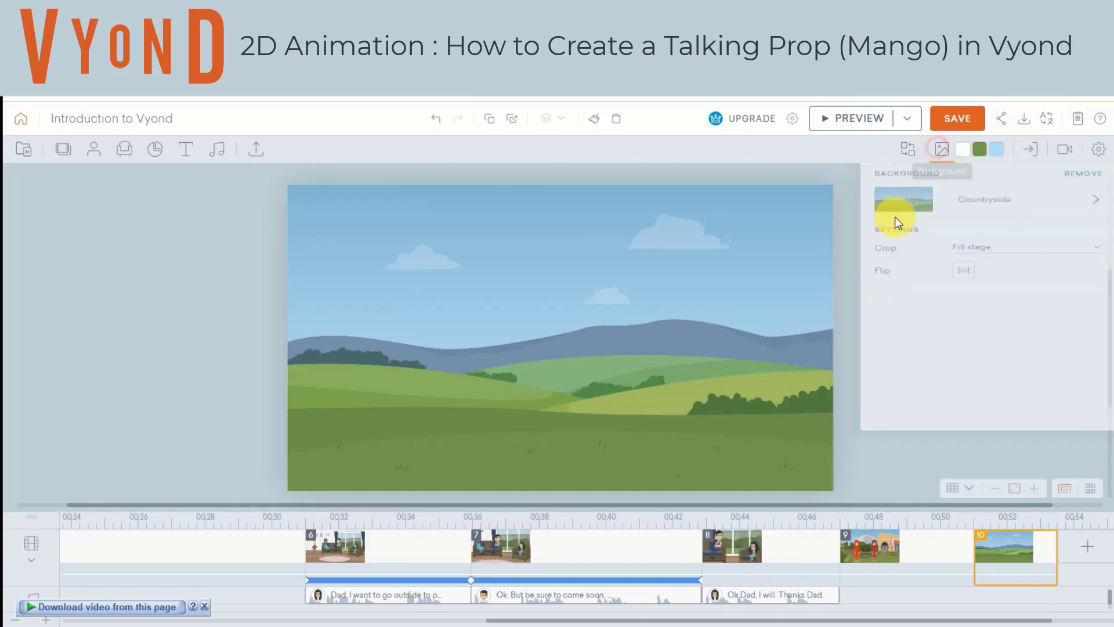
- Search the props for "mango" and place the mango prop in the countryside scene
{"action": "left_click", "coordinate": [122, 152]}
{"action": "left_click", "coordinate": [134, 184]}
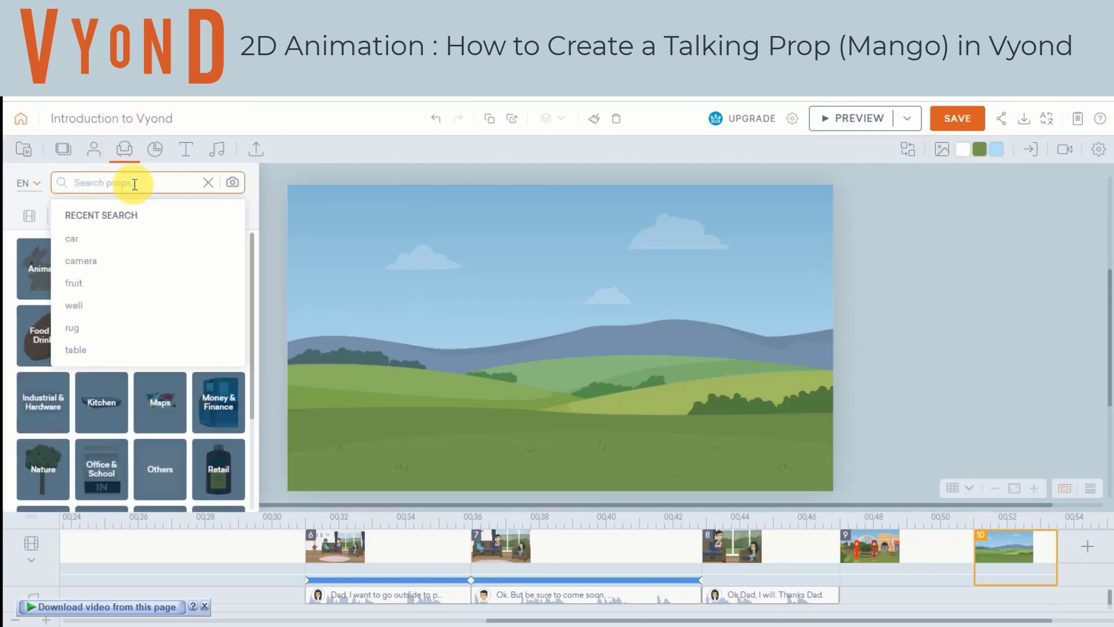
{"action": "type", "text": "a"}
{"action": "key", "text": "BackSpace"}
{"action": "type", "text": "mango"}
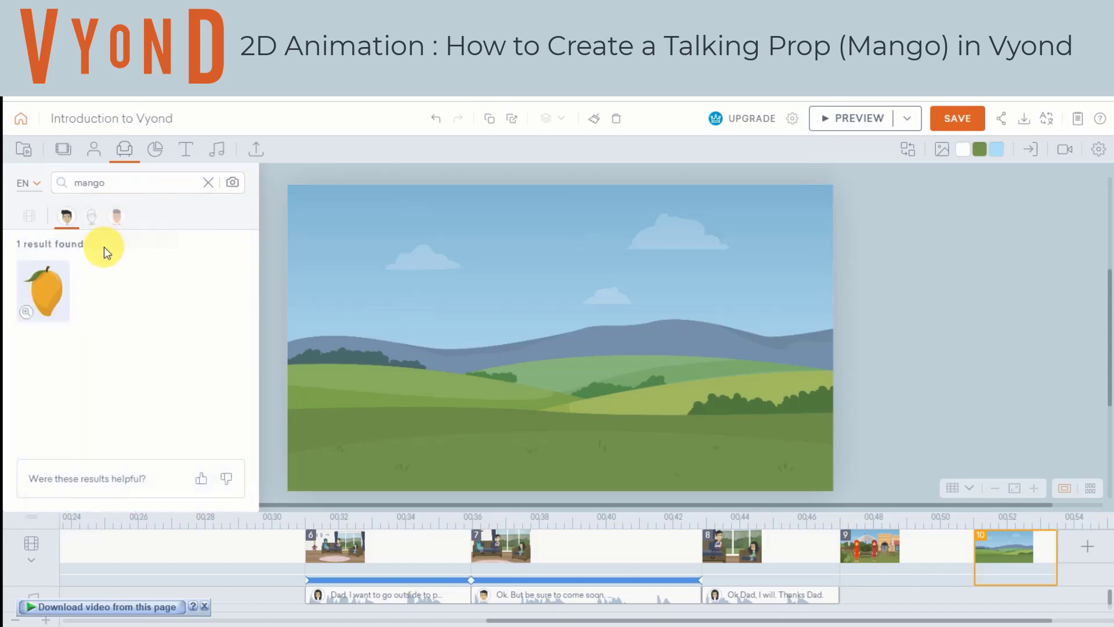
{"action": "left_click_drag", "start_coordinate": [65, 297], "coordinate": [656, 197]}
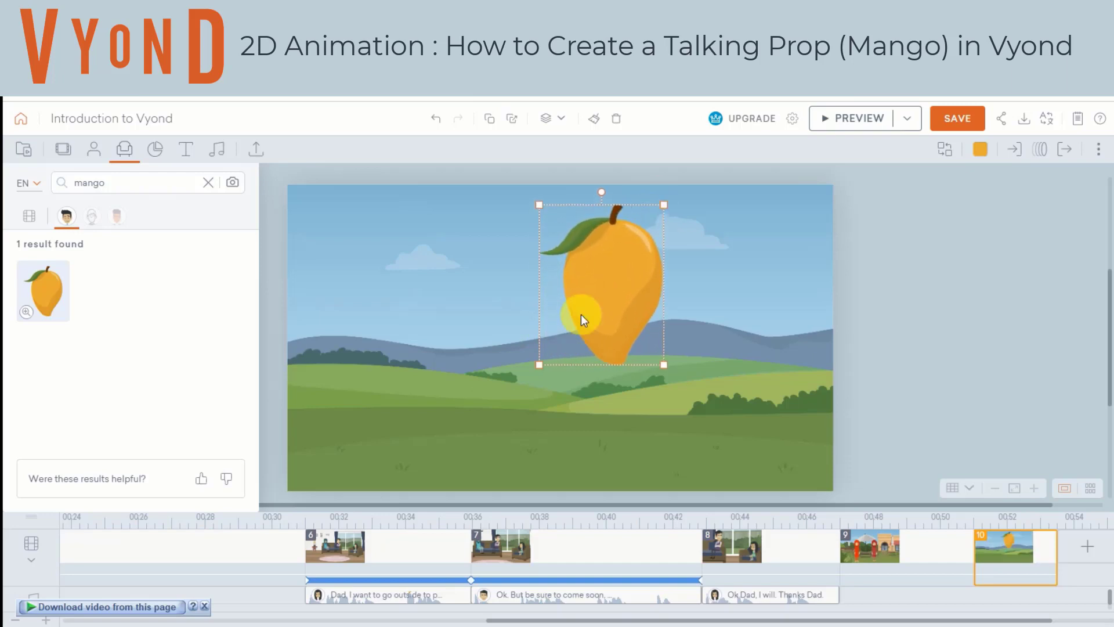
- Enlarge the mango to most of the scene's height, mirror it, and place it on the scene's right side
{"action": "left_click_drag", "start_coordinate": [580, 314], "coordinate": [586, 361]}
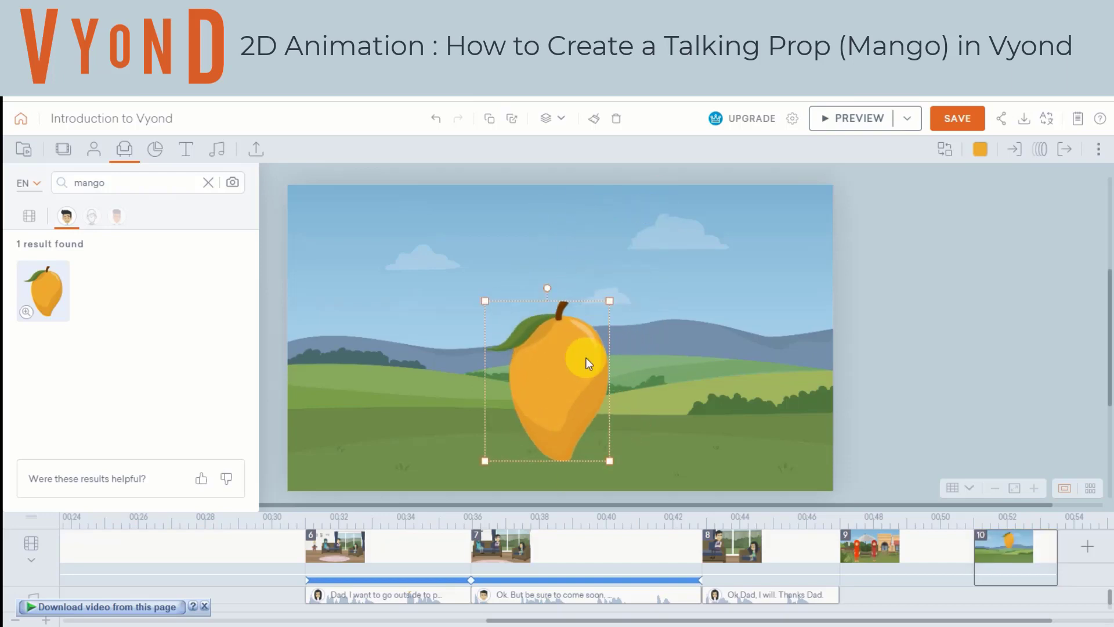
{"action": "left_click_drag", "start_coordinate": [611, 301], "coordinate": [698, 219]}
{"action": "right_click", "coordinate": [606, 305]}
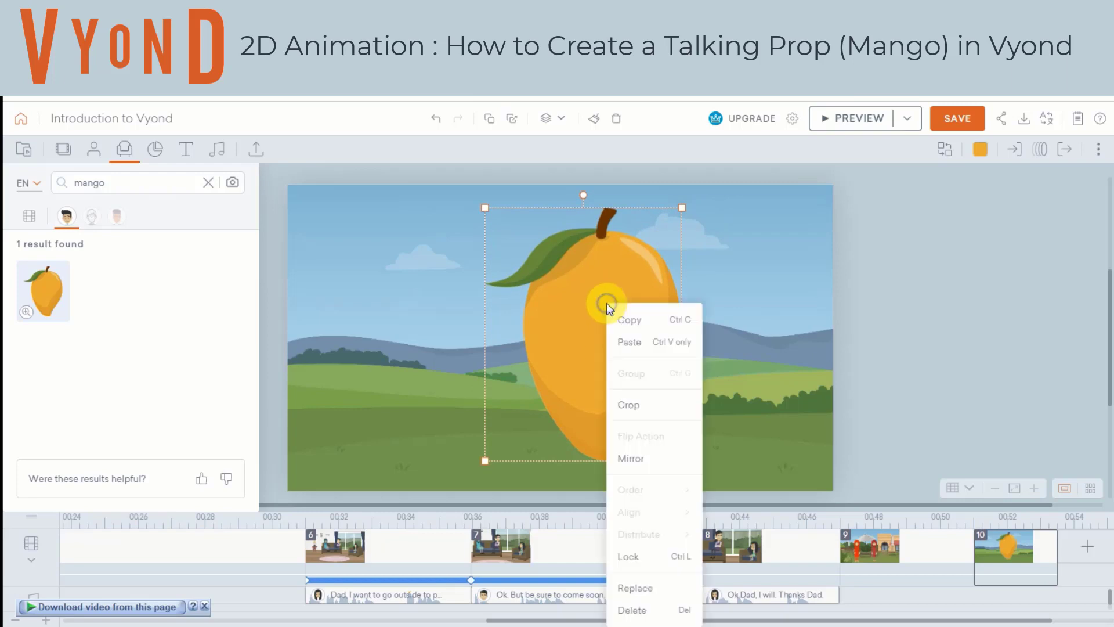
{"action": "left_click", "coordinate": [645, 457]}
{"action": "left_click_drag", "start_coordinate": [577, 340], "coordinate": [719, 341]}
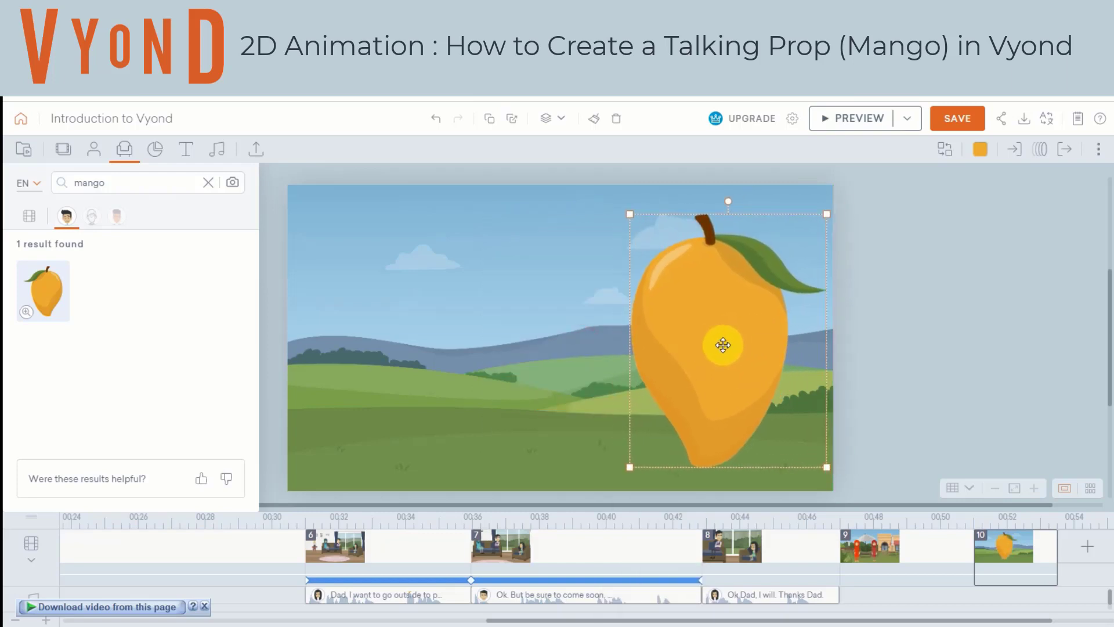
{"action": "left_click", "coordinate": [1001, 302]}
- Search the props for "fruit" and add the green pear to the scene
{"action": "left_click", "coordinate": [208, 183]}
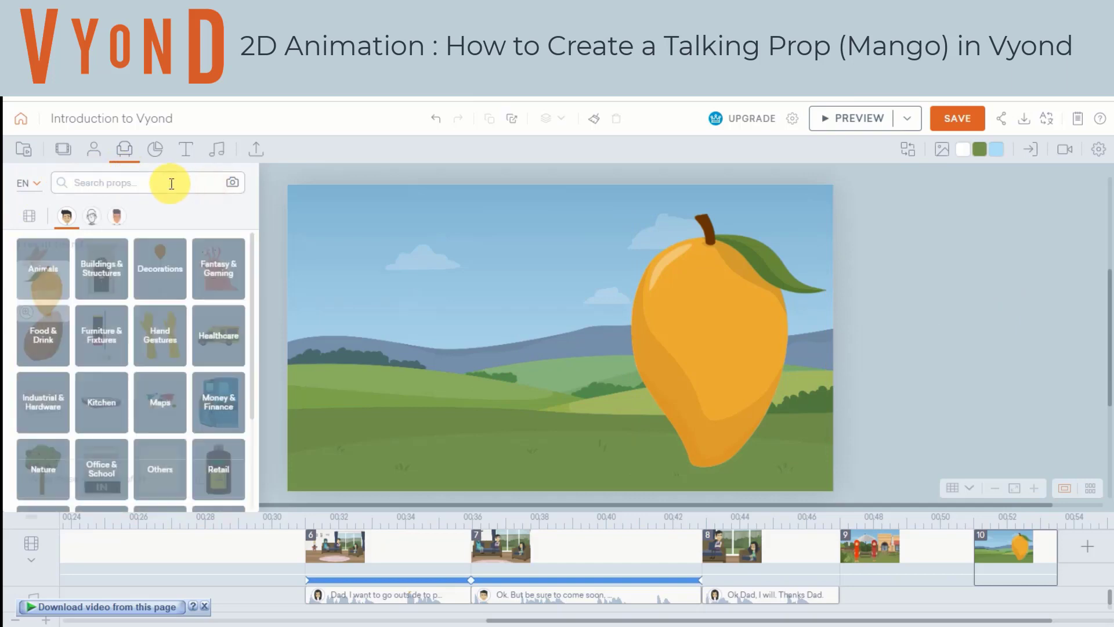
{"action": "left_click", "coordinate": [172, 183]}
{"action": "type", "text": "fruit"}
{"action": "key", "text": "Return"}
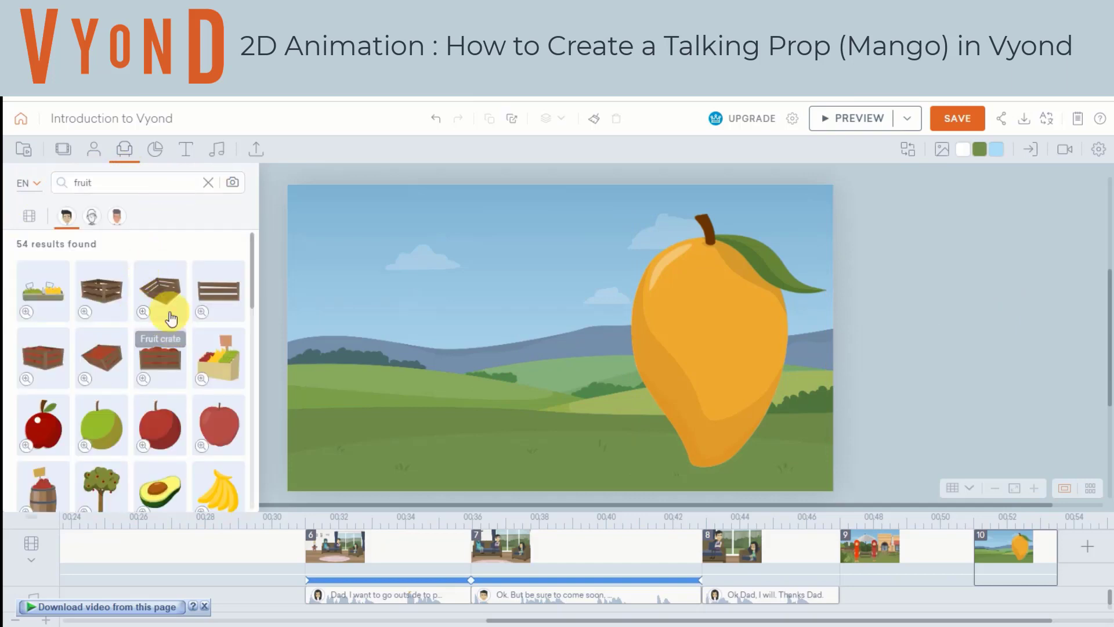
{"action": "scroll", "coordinate": [111, 328], "scroll_direction": "down", "scroll_amount": 2}
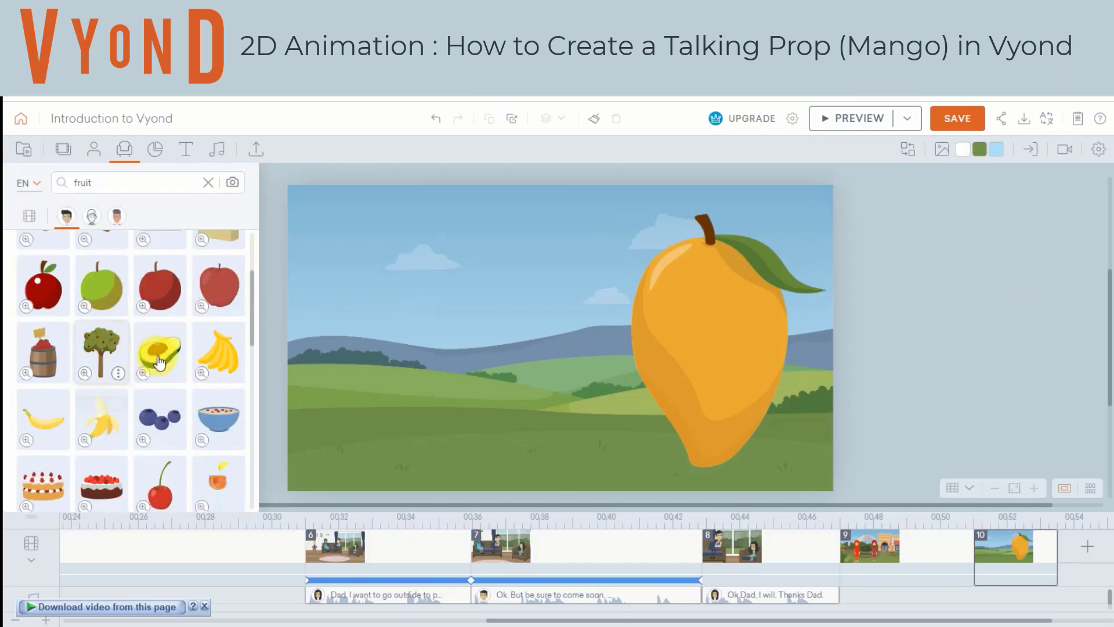
{"action": "scroll", "coordinate": [157, 377], "scroll_direction": "down", "scroll_amount": 5}
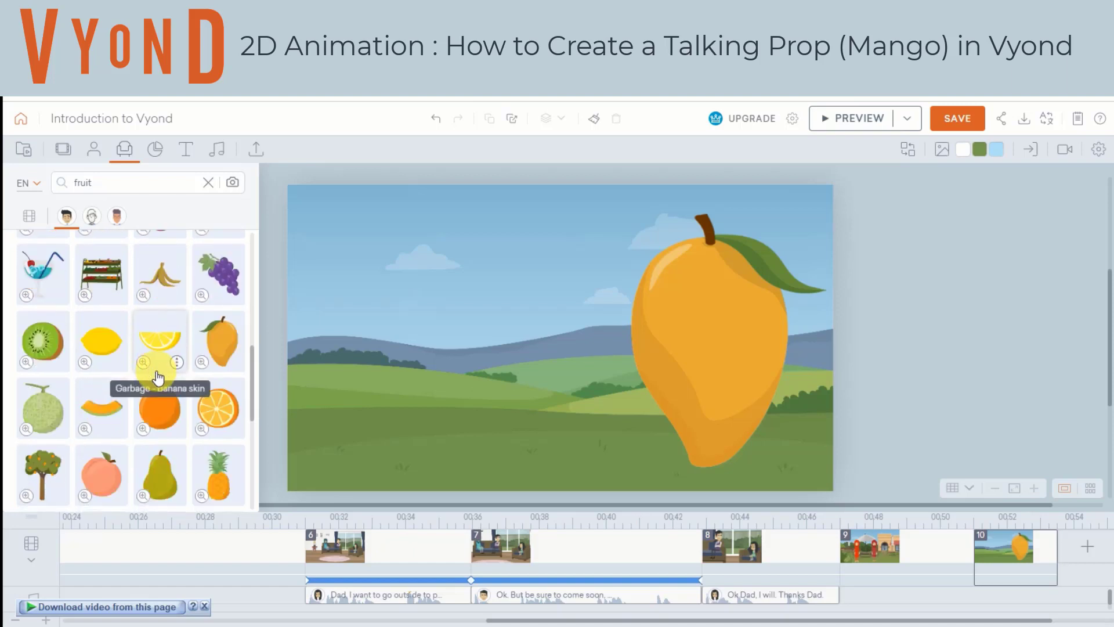
{"action": "scroll", "coordinate": [145, 386], "scroll_direction": "down", "scroll_amount": 1}
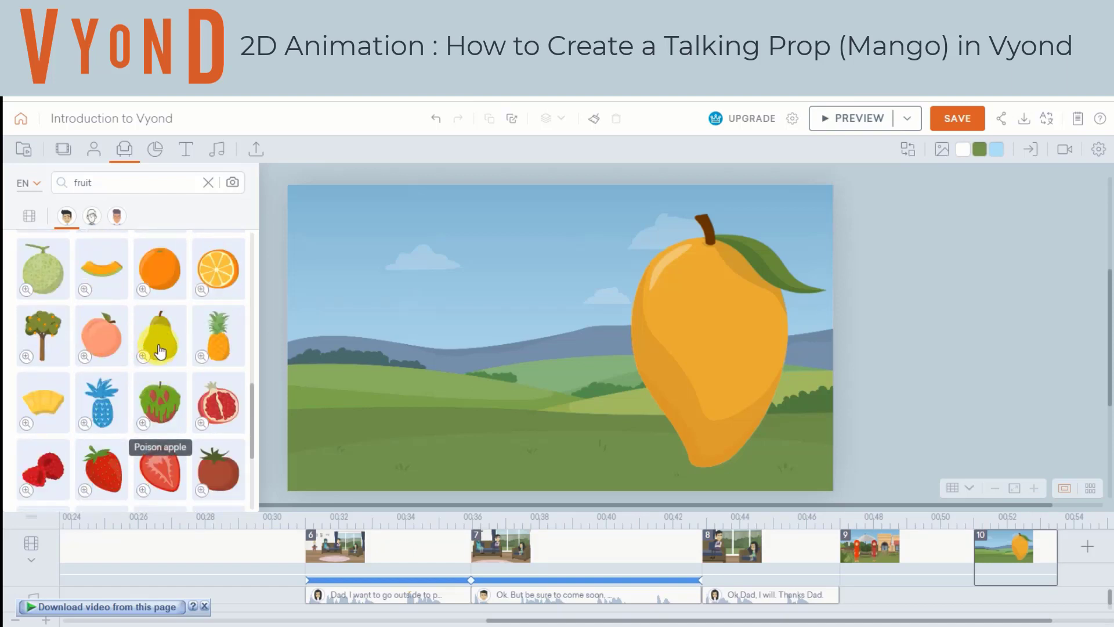
{"action": "left_click", "coordinate": [158, 336]}
{"action": "left_click", "coordinate": [121, 154]}
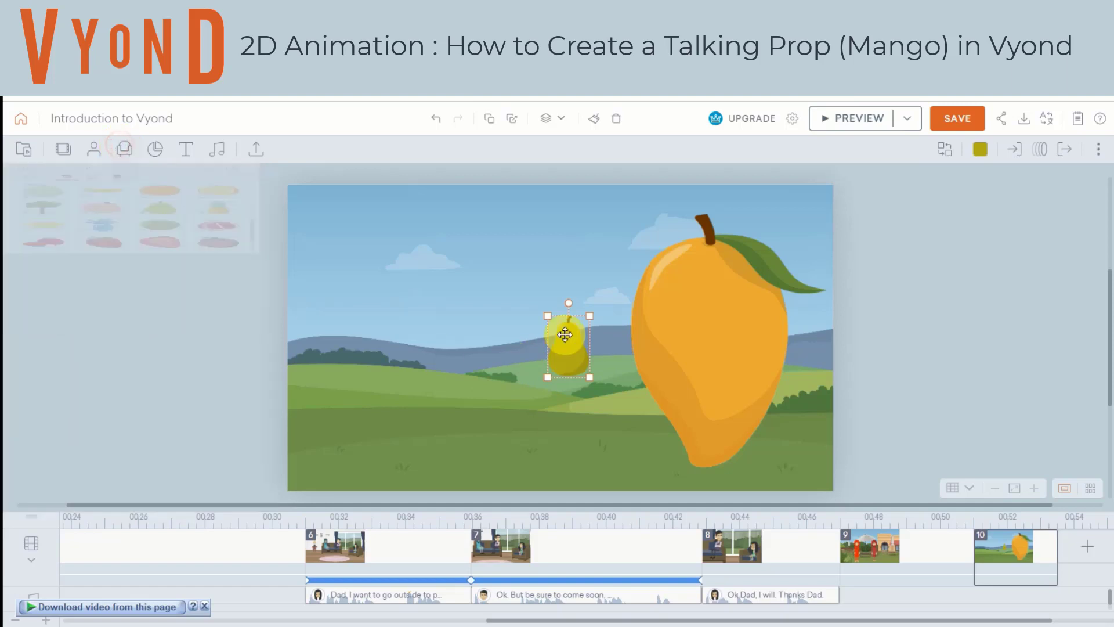
- Move the pear to the scene's left side, enlarge it to match the mango, and adjust the mango's size and position
{"action": "left_click_drag", "start_coordinate": [565, 345], "coordinate": [505, 264]}
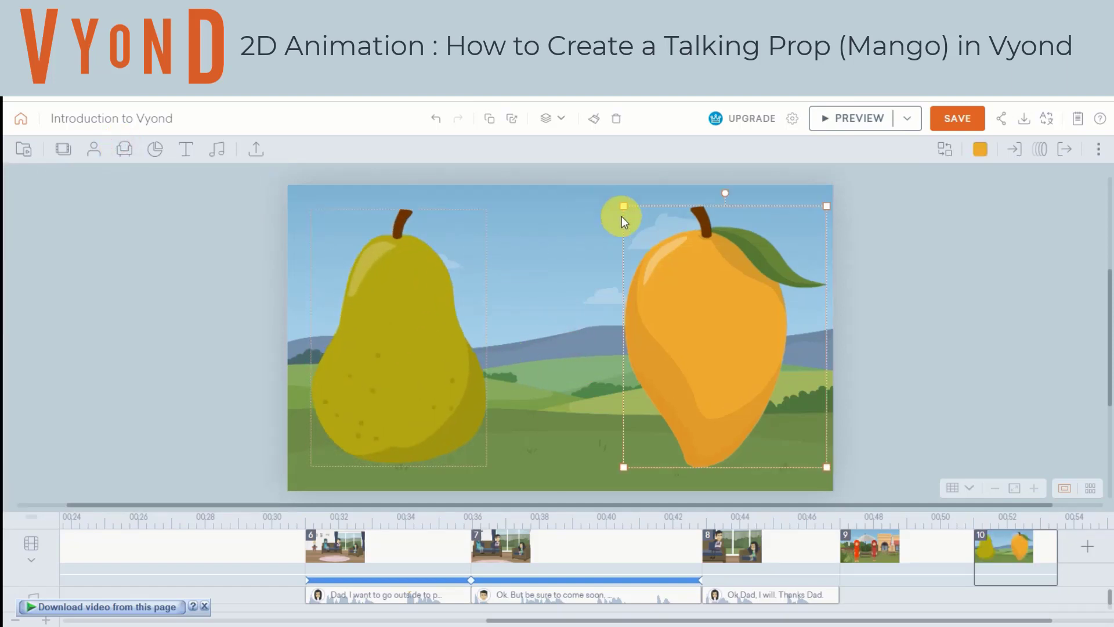
{"action": "left_click_drag", "start_coordinate": [704, 308], "coordinate": [690, 312]}
{"action": "left_click", "coordinate": [969, 283]}
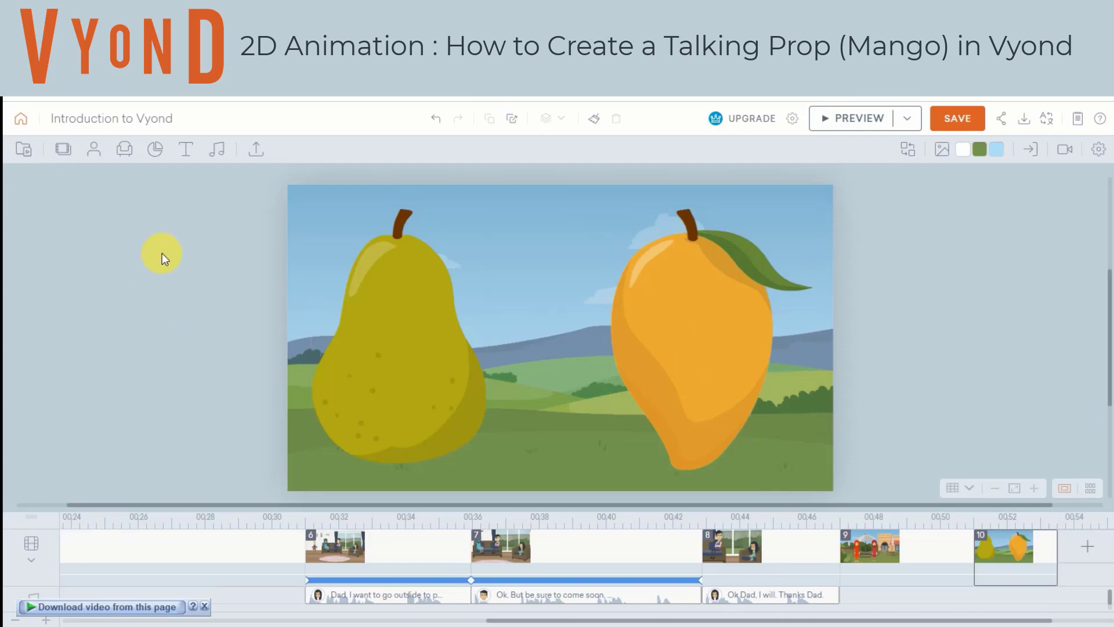
- Enter the Character Creator from the character library and start a new character by copying one from the library
{"action": "left_click", "coordinate": [94, 152]}
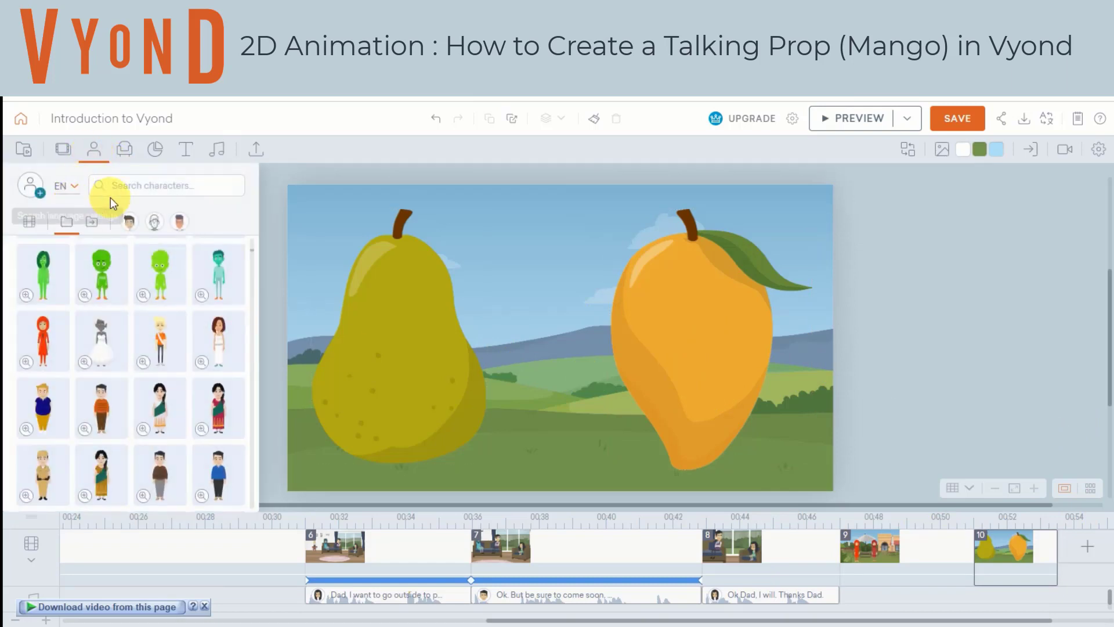
{"action": "left_click", "coordinate": [129, 222]}
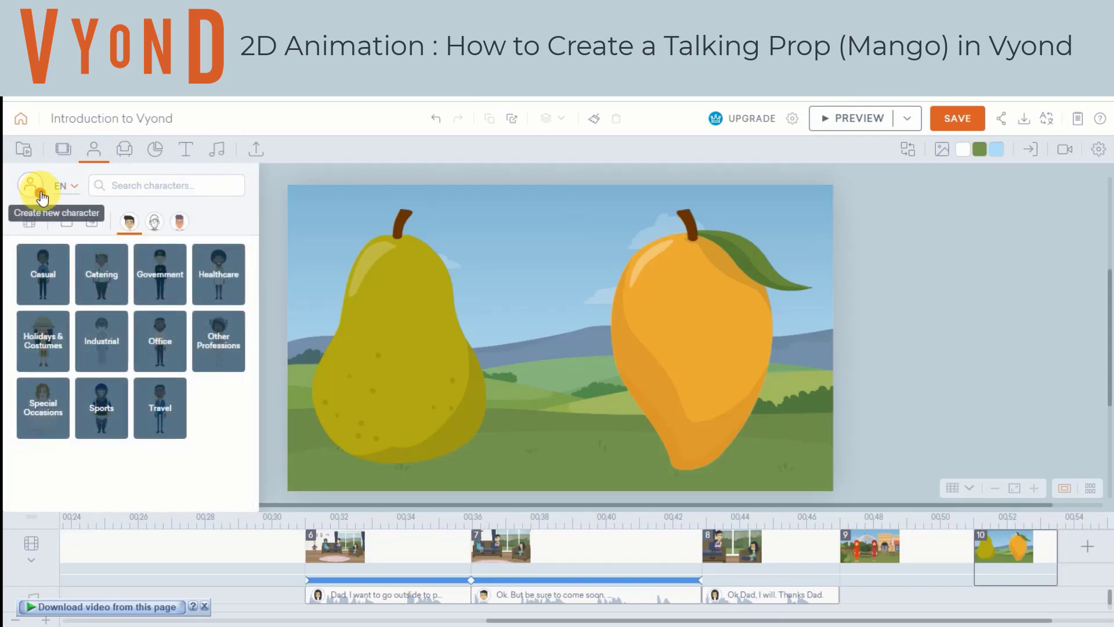
{"action": "left_click", "coordinate": [41, 193]}
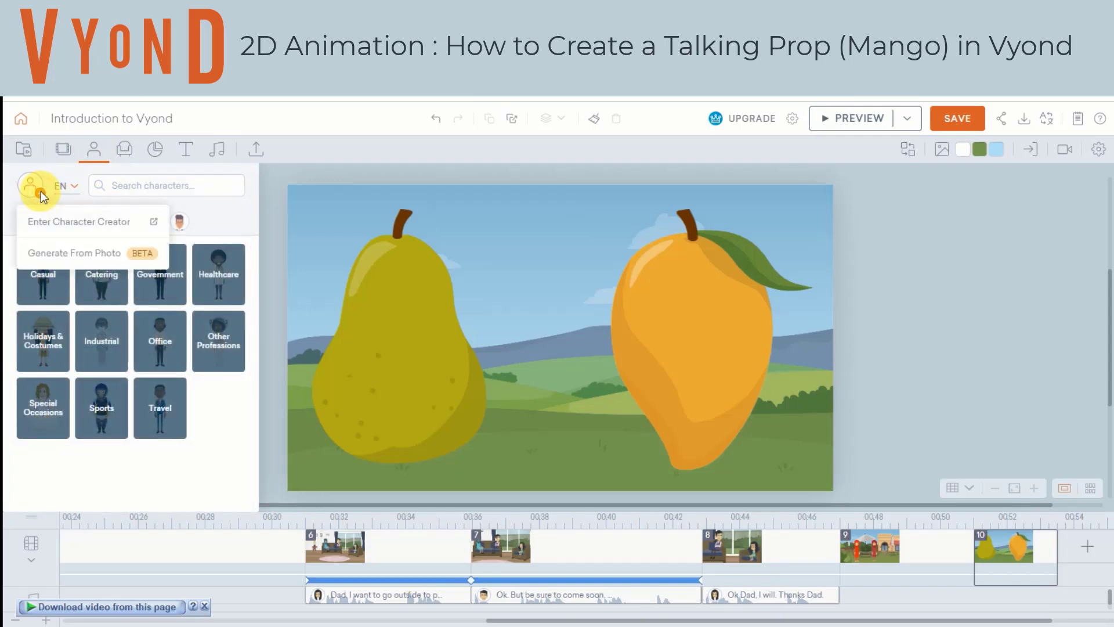
{"action": "left_click", "coordinate": [58, 224]}
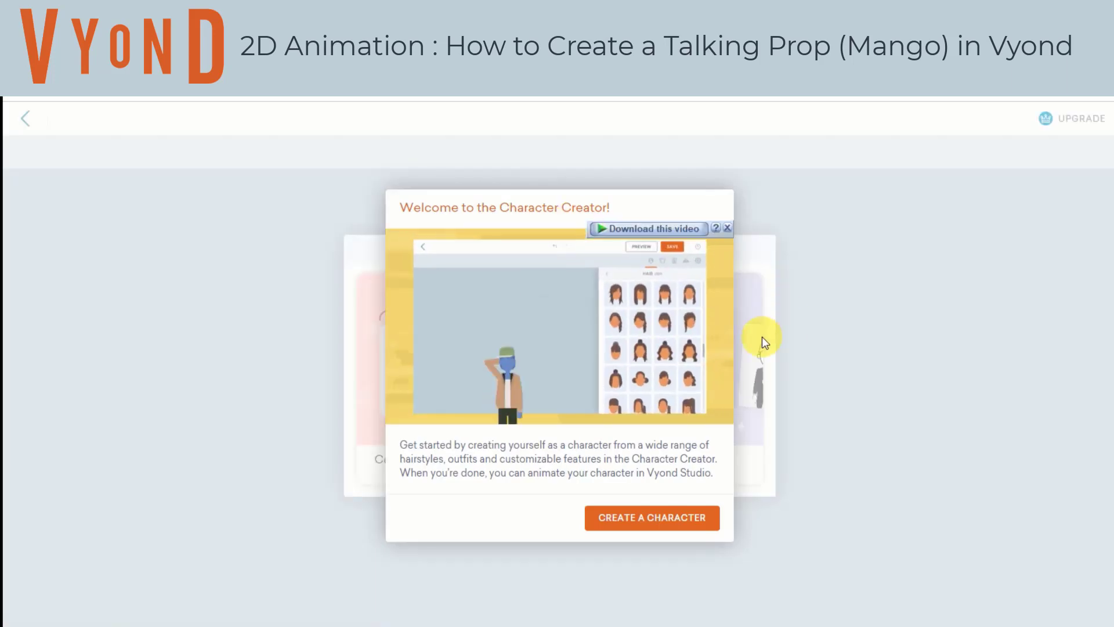
{"action": "left_click", "coordinate": [654, 513]}
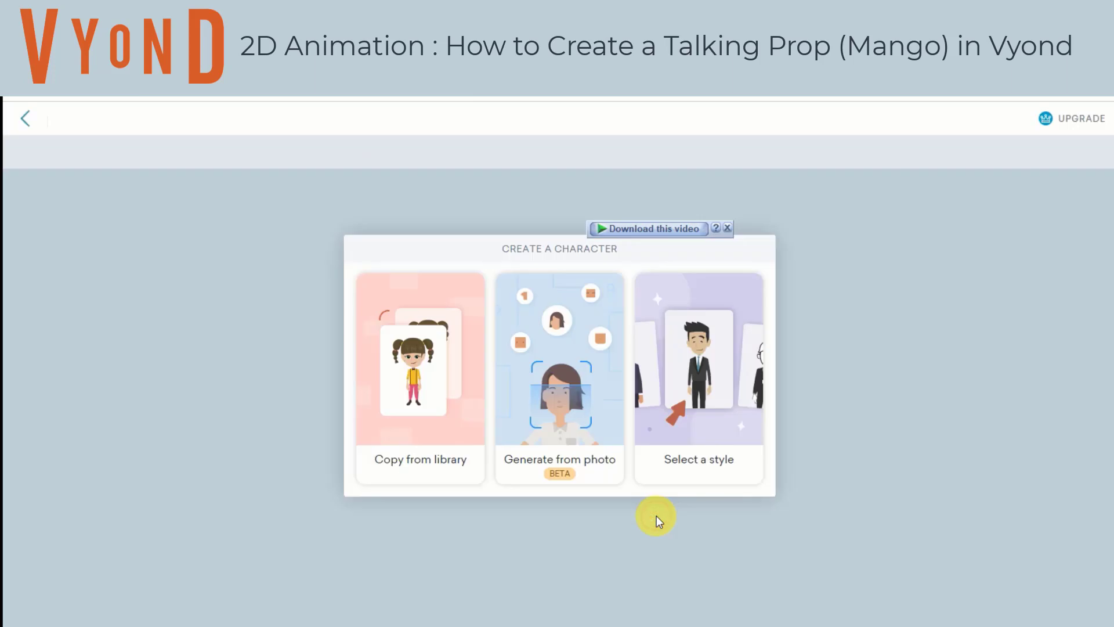
{"action": "left_click", "coordinate": [411, 409]}
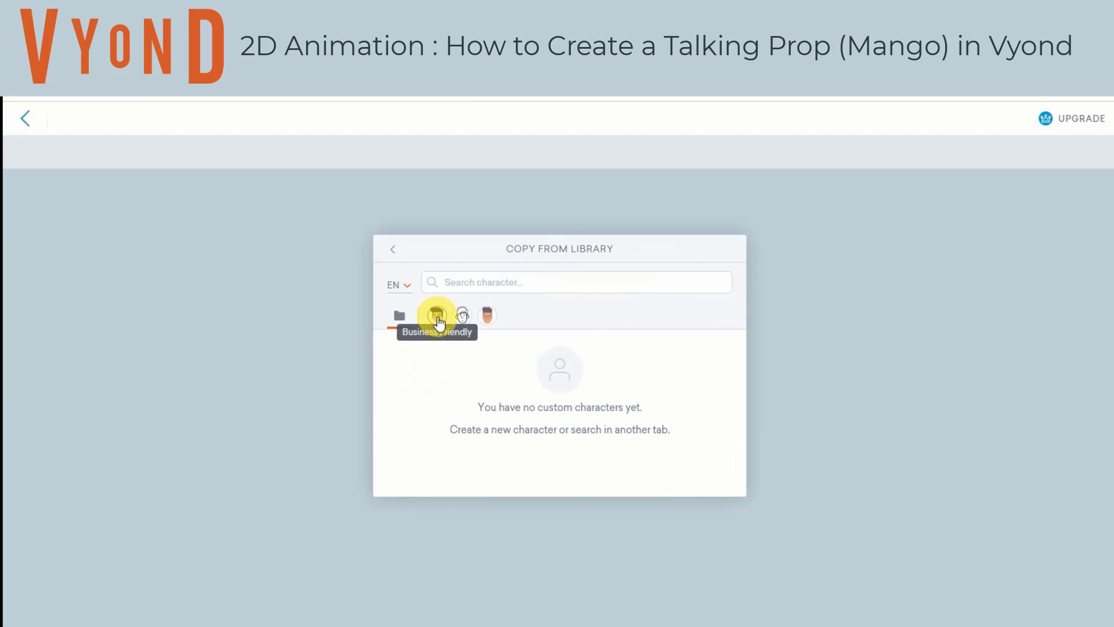
- Search the Business Friendly characters for "skeleton" and copy the all-white Skeleton character for editing
{"action": "left_click", "coordinate": [437, 316]}
{"action": "left_click", "coordinate": [514, 283]}
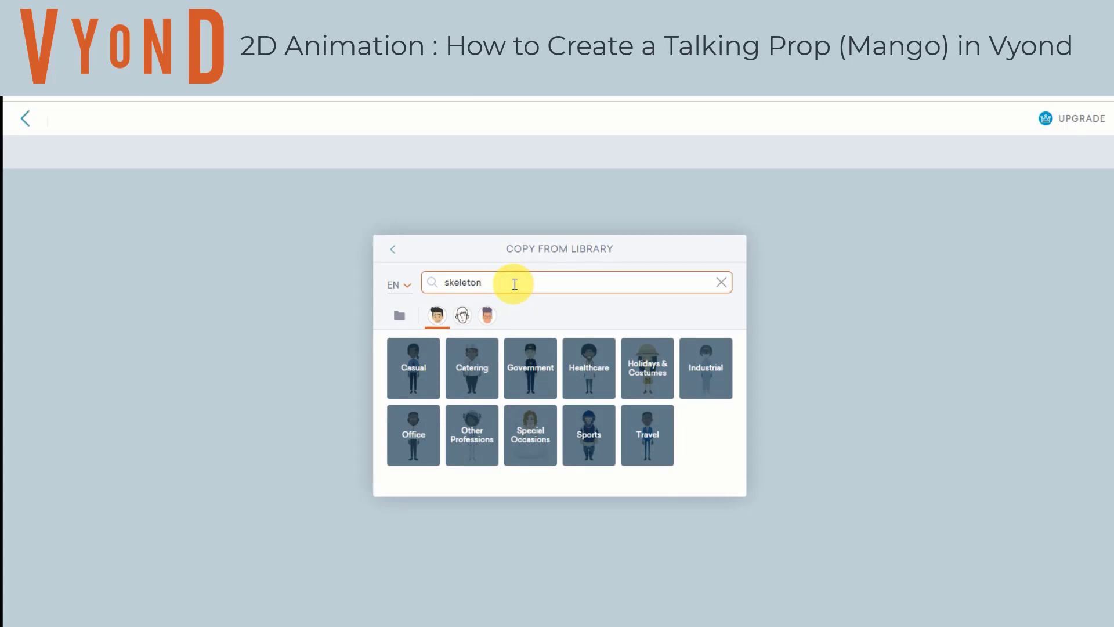
{"action": "key", "text": "Return"}
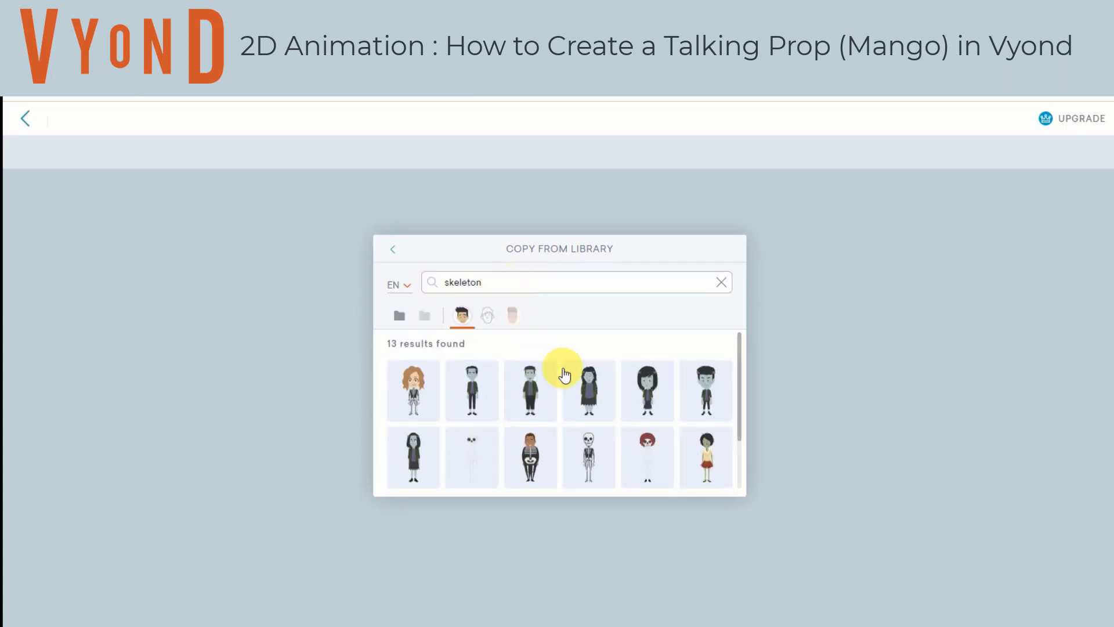
{"action": "scroll", "coordinate": [615, 412], "scroll_direction": "down", "scroll_amount": 1}
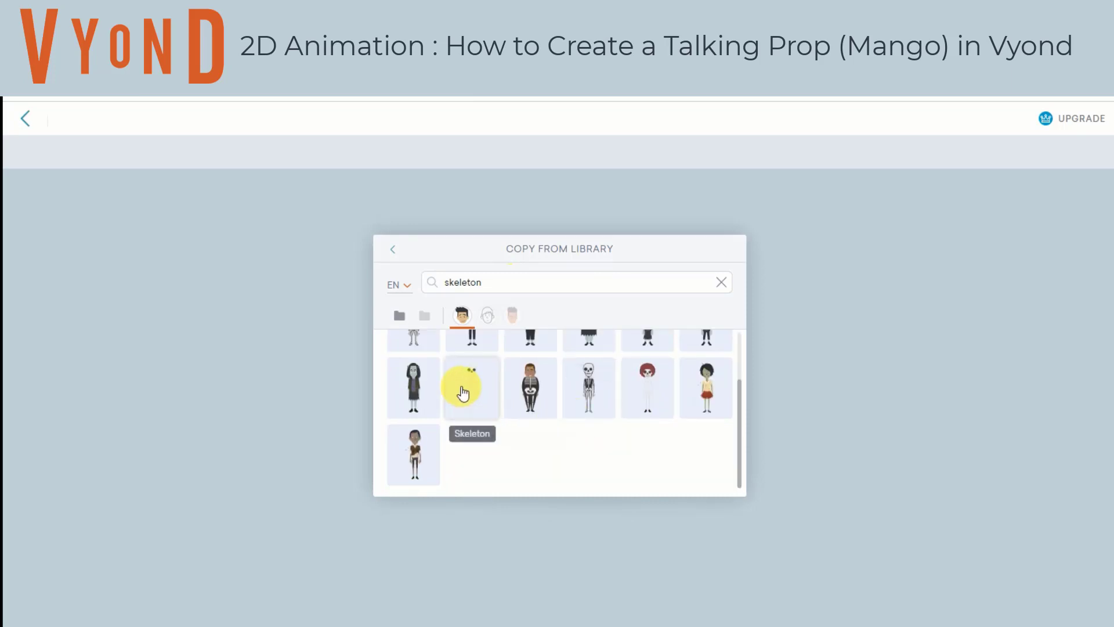
{"action": "left_click", "coordinate": [475, 391]}
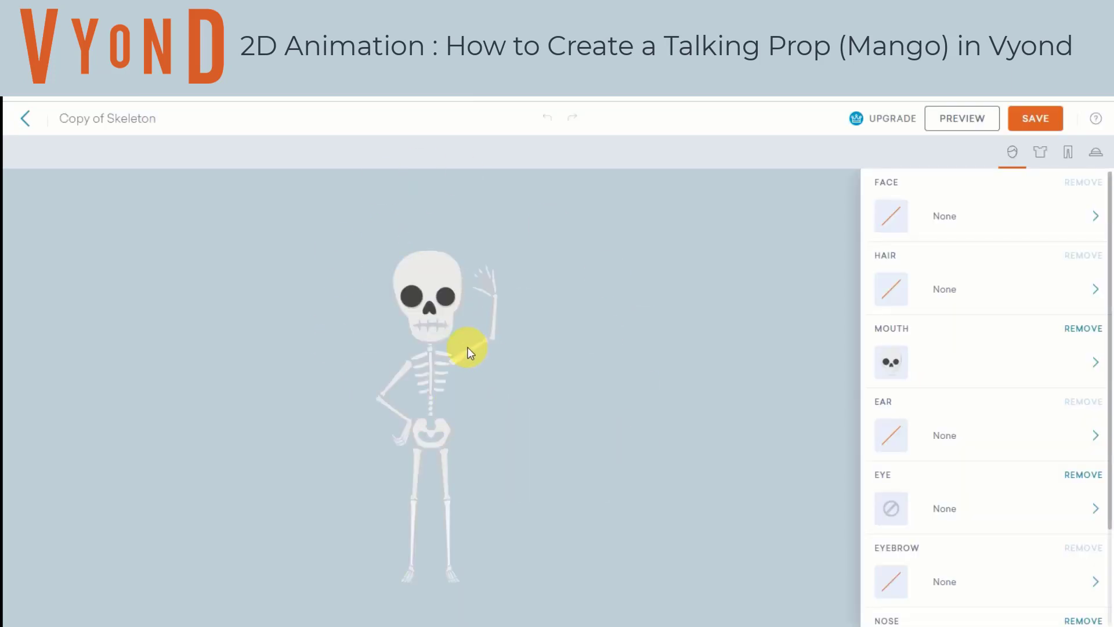
- Replace the skeleton's skull with the slanted, toothy smirk mouth, after trying the wide toothy grin
{"action": "left_click", "coordinate": [899, 365]}
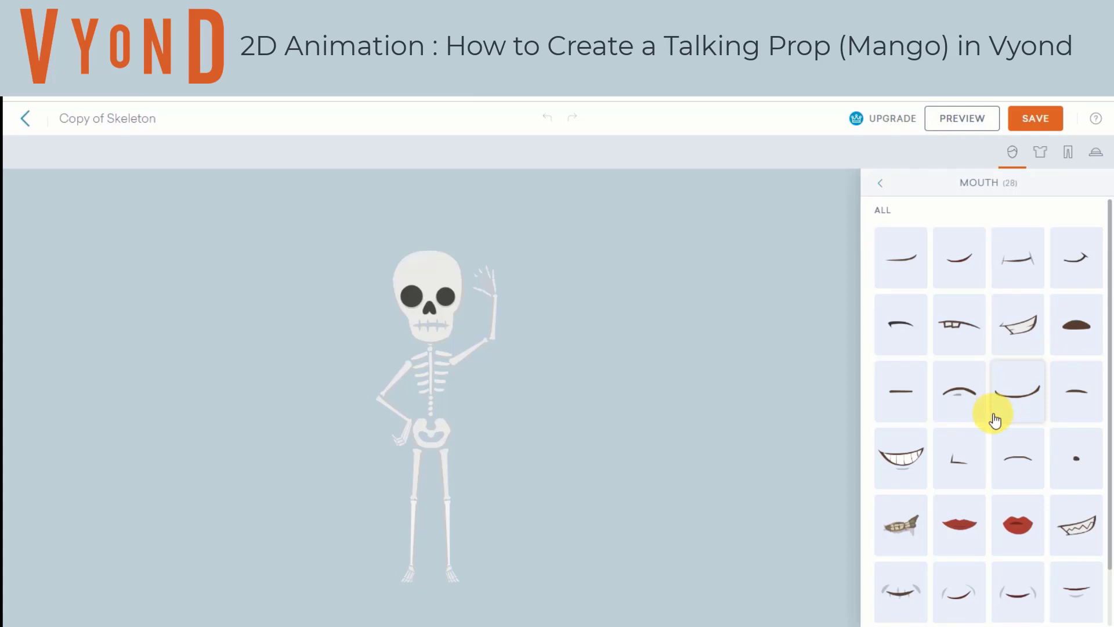
{"action": "left_click", "coordinate": [901, 456]}
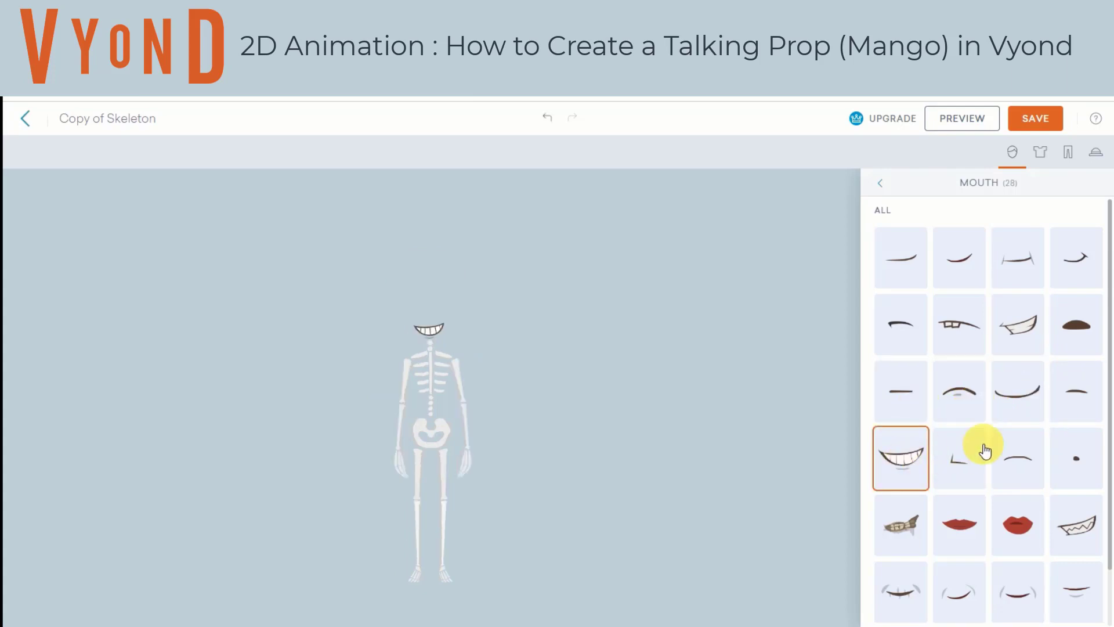
{"action": "left_click", "coordinate": [1028, 338]}
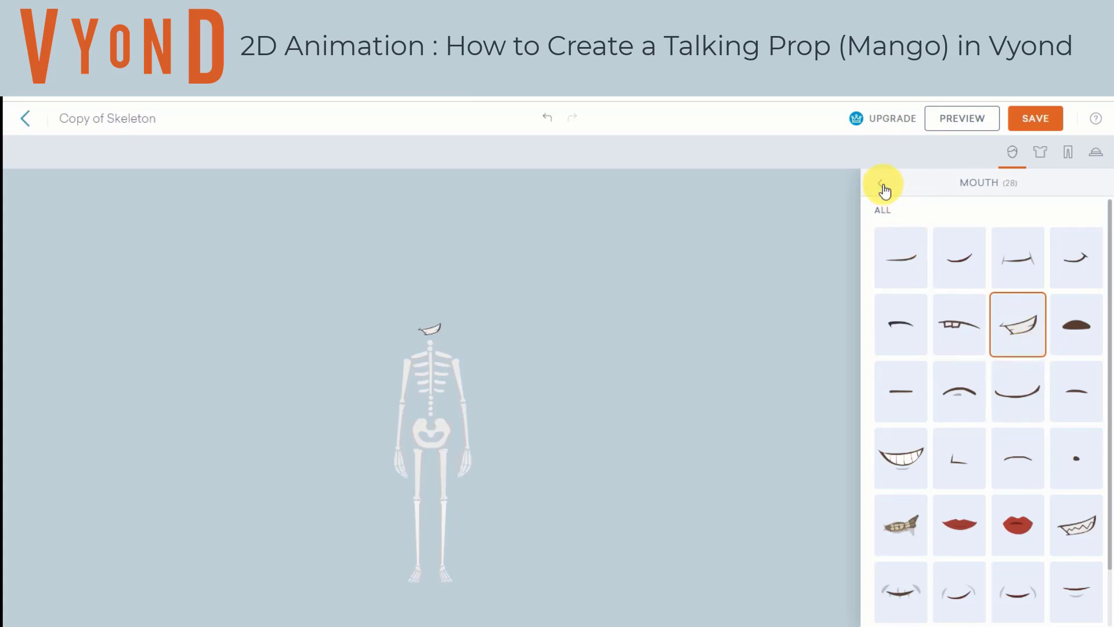
{"action": "scroll", "coordinate": [965, 527], "scroll_direction": "down", "scroll_amount": 1}
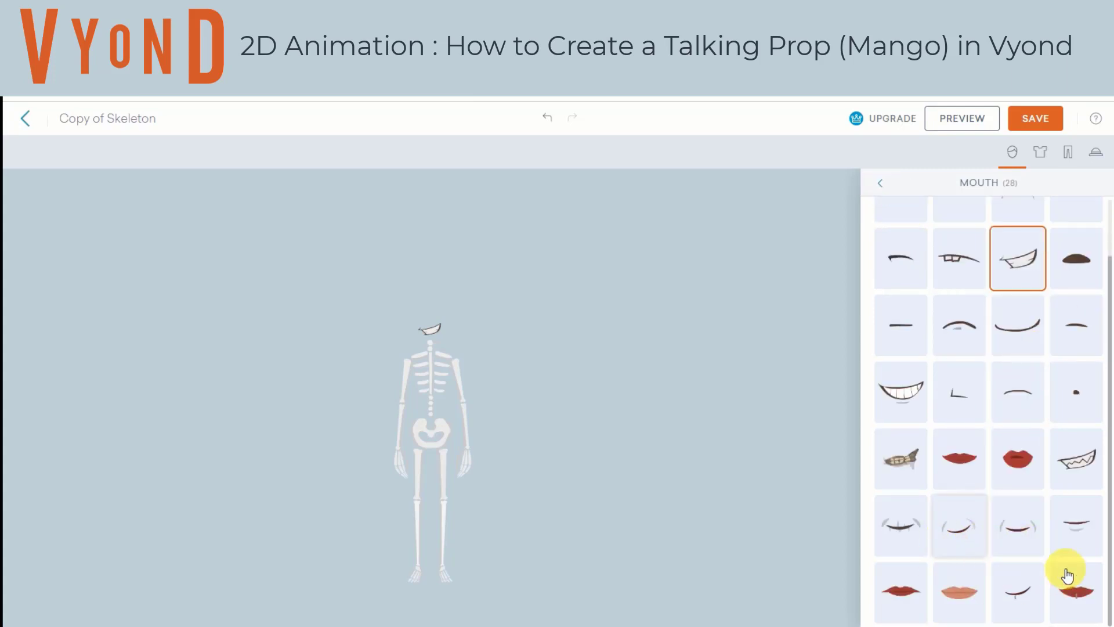
{"action": "left_click", "coordinate": [880, 183]}
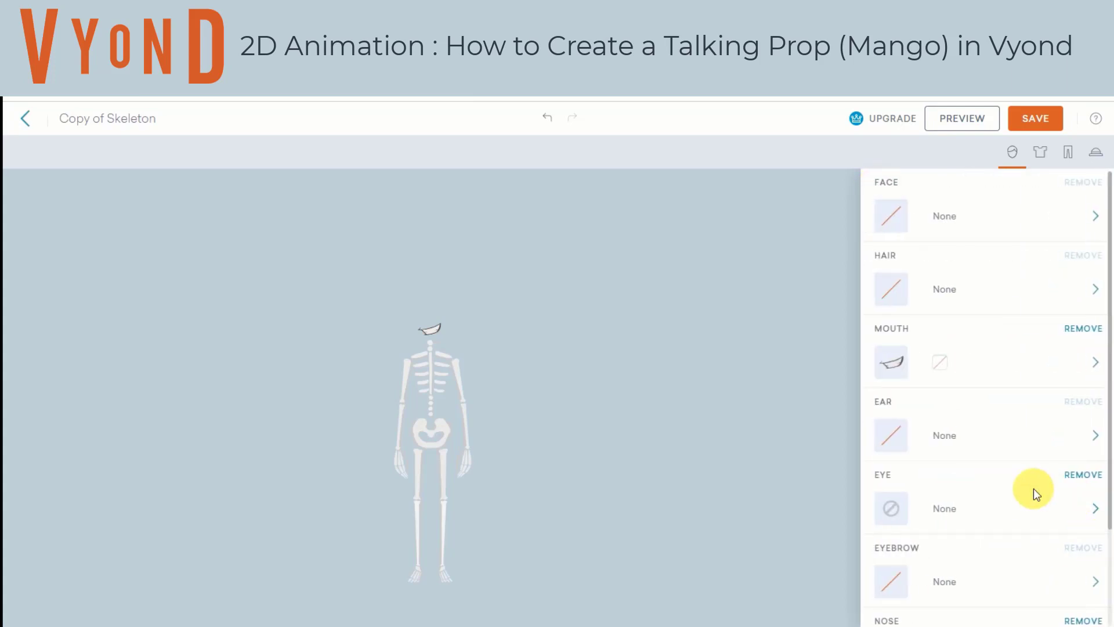
- Try several eye styles on the skeleton and give it the large brown eyes with long lashes
{"action": "scroll", "coordinate": [900, 329], "scroll_direction": "down", "scroll_amount": 2}
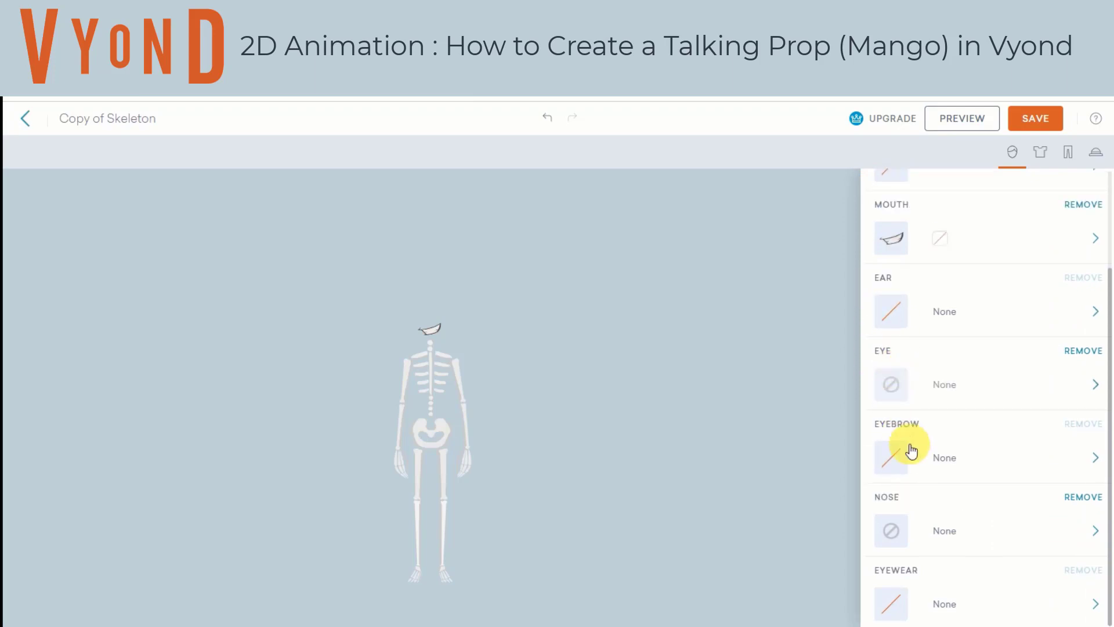
{"action": "left_click", "coordinate": [888, 390]}
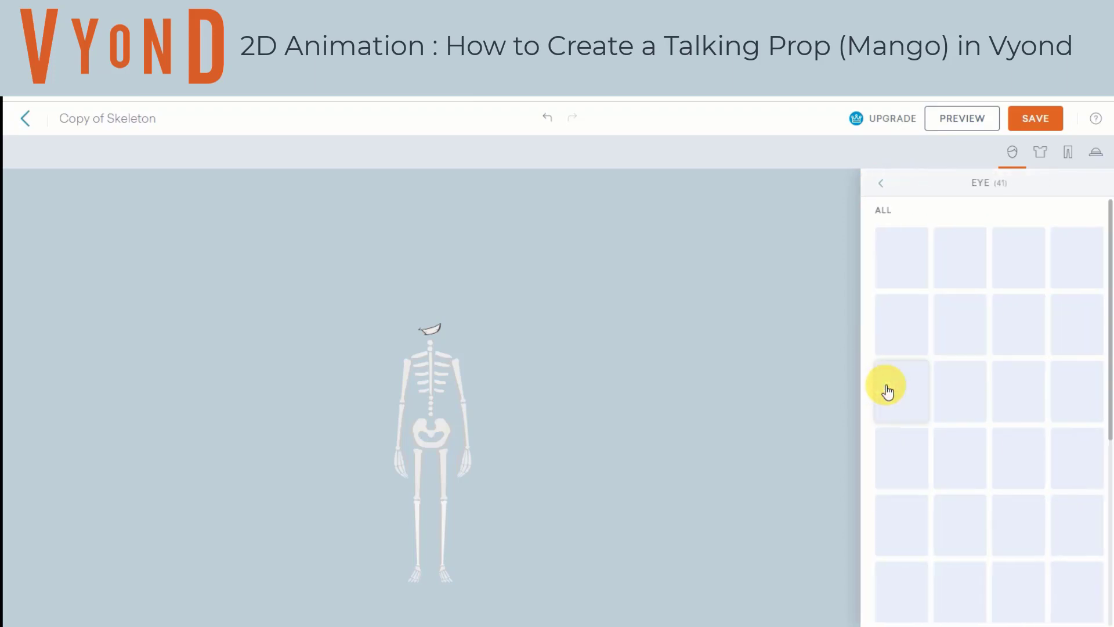
{"action": "scroll", "coordinate": [958, 360], "scroll_direction": "down", "scroll_amount": 2}
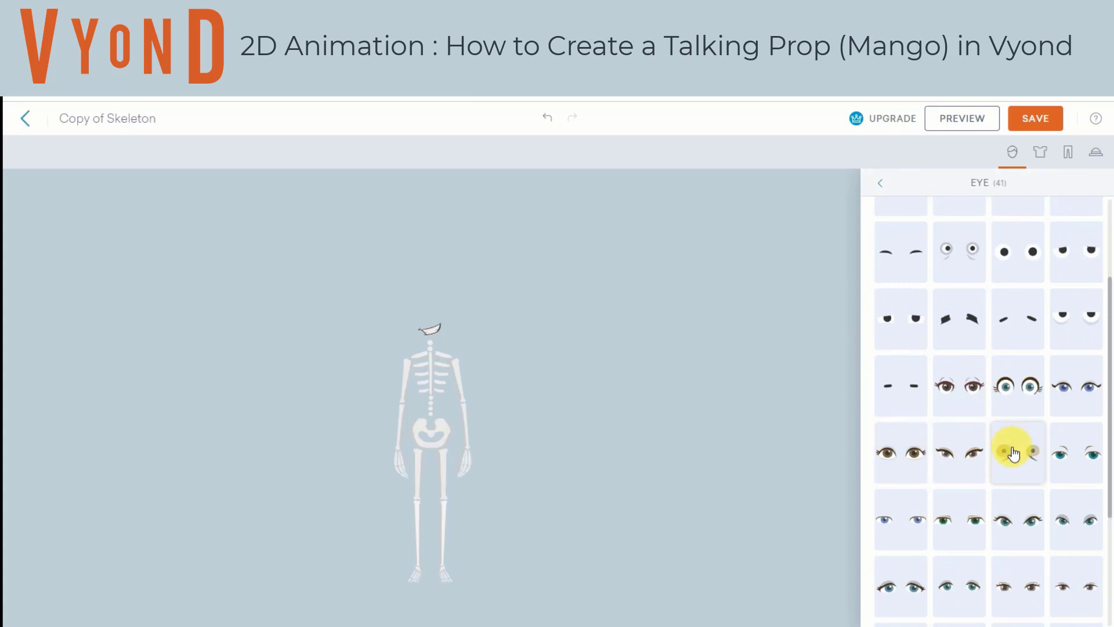
{"action": "scroll", "coordinate": [1022, 476], "scroll_direction": "down", "scroll_amount": 1}
{"action": "left_click", "coordinate": [1084, 462]}
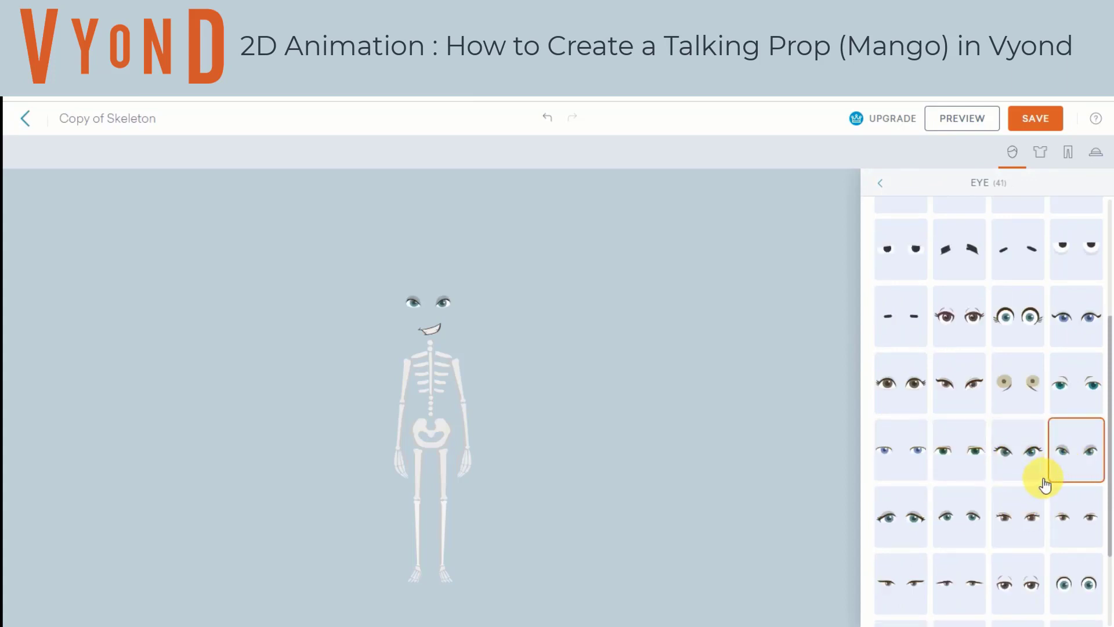
{"action": "left_click", "coordinate": [1017, 516]}
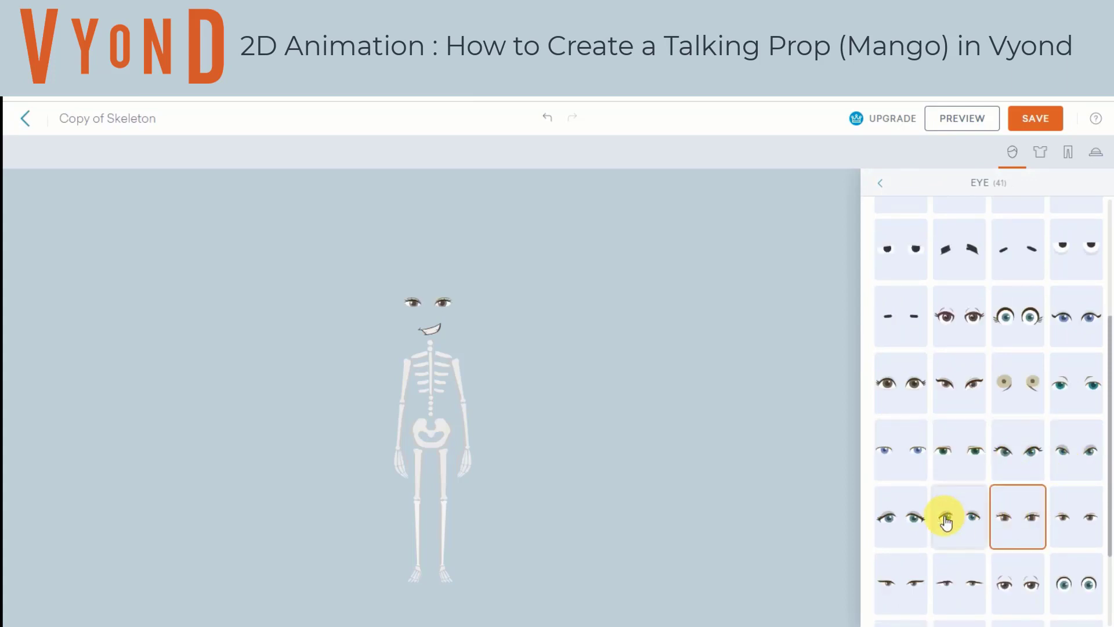
{"action": "scroll", "coordinate": [989, 515], "scroll_direction": "down", "scroll_amount": 1}
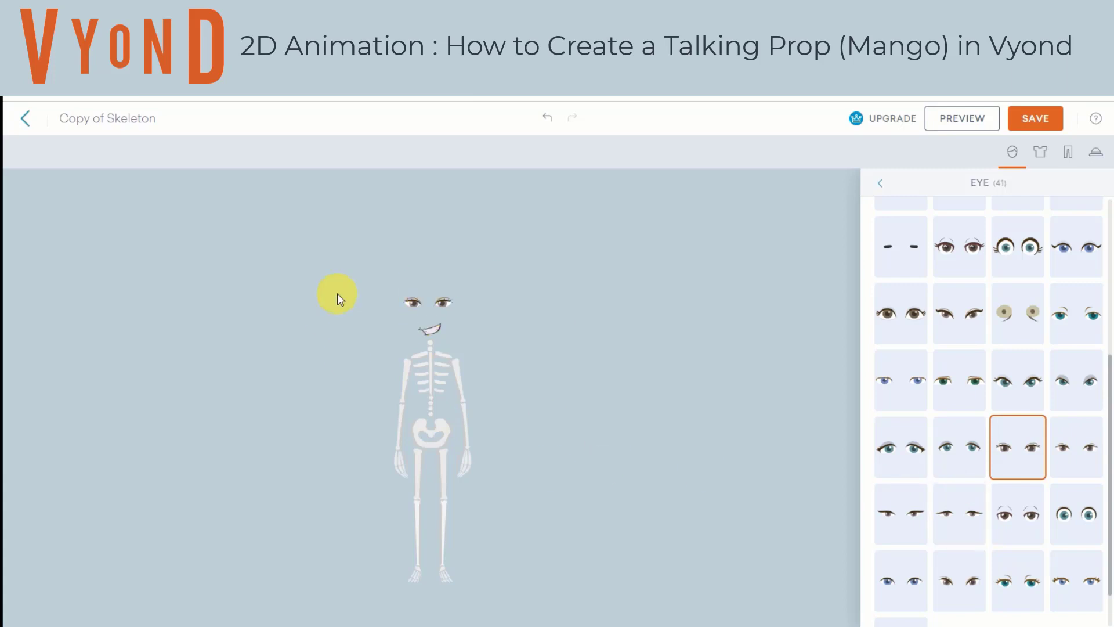
{"action": "left_click", "coordinate": [920, 462]}
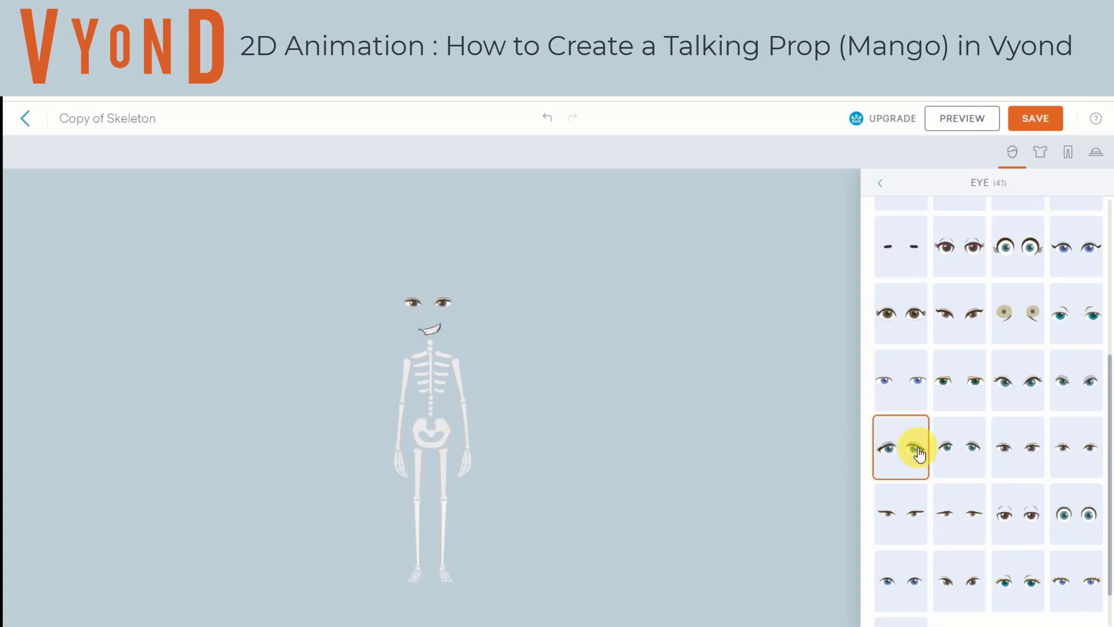
{"action": "left_click", "coordinate": [960, 246]}
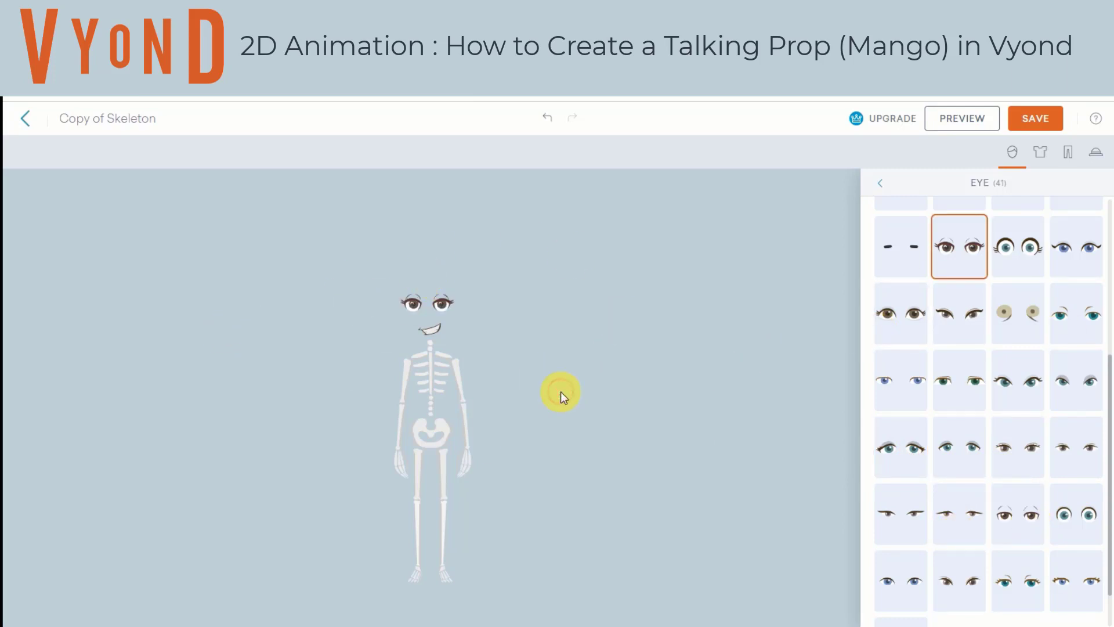
- Rename the character "props 1" and save it
{"action": "left_click", "coordinate": [207, 123]}
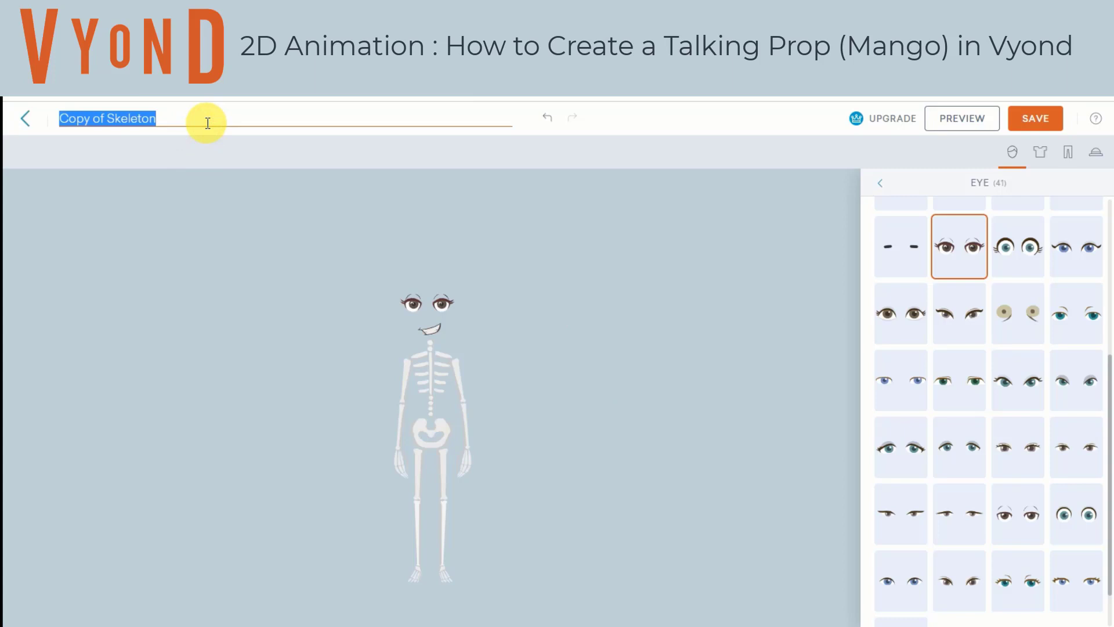
{"action": "type", "text": "props 1"}
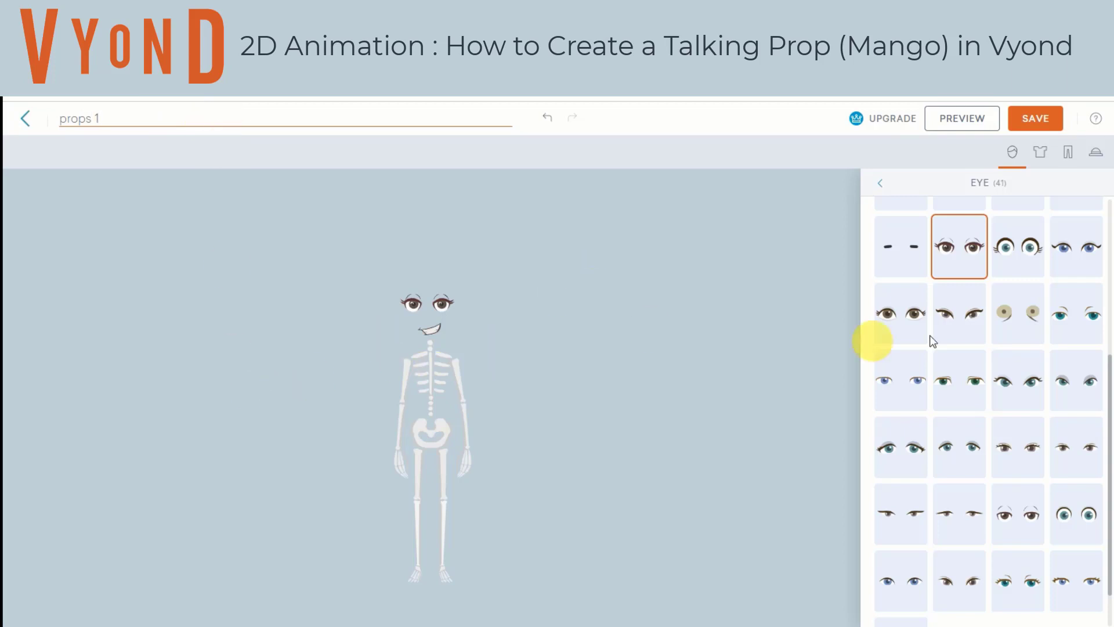
{"action": "left_click", "coordinate": [1034, 124]}
{"action": "left_click", "coordinate": [1034, 124]}
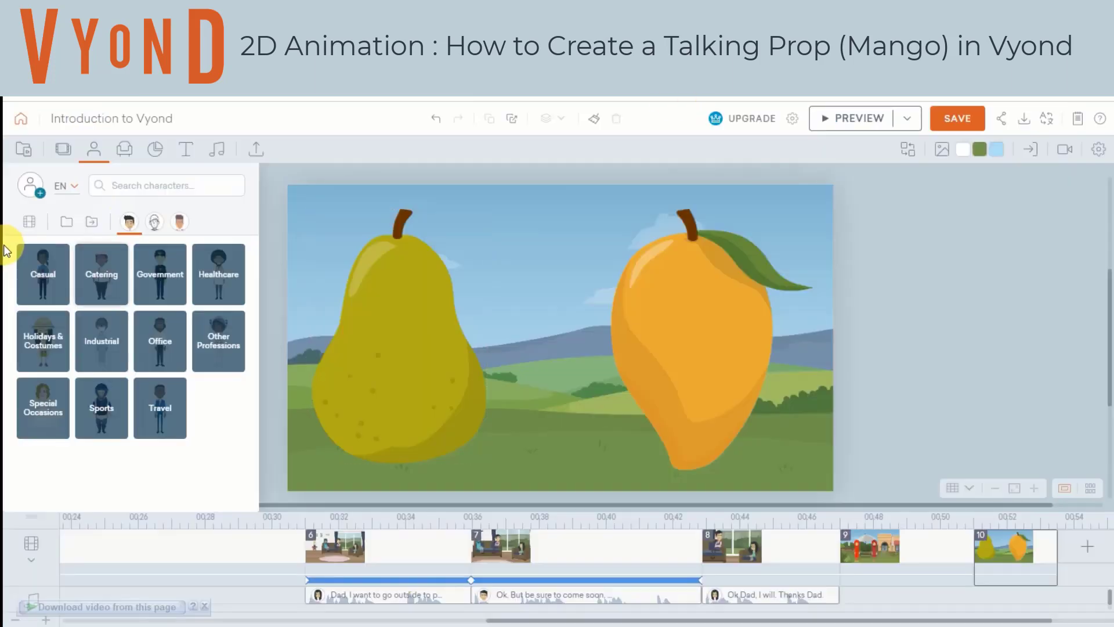
- Add the custom skeleton character with eyes and mouth to the countryside scene and close the character library
{"action": "left_click", "coordinate": [67, 225]}
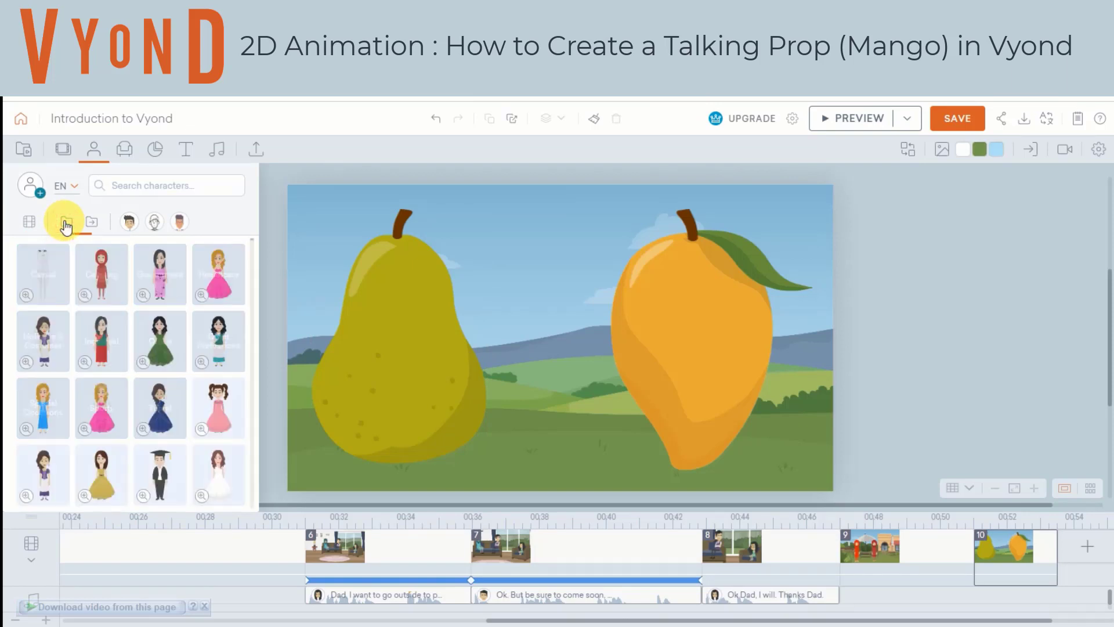
{"action": "left_click", "coordinate": [41, 273]}
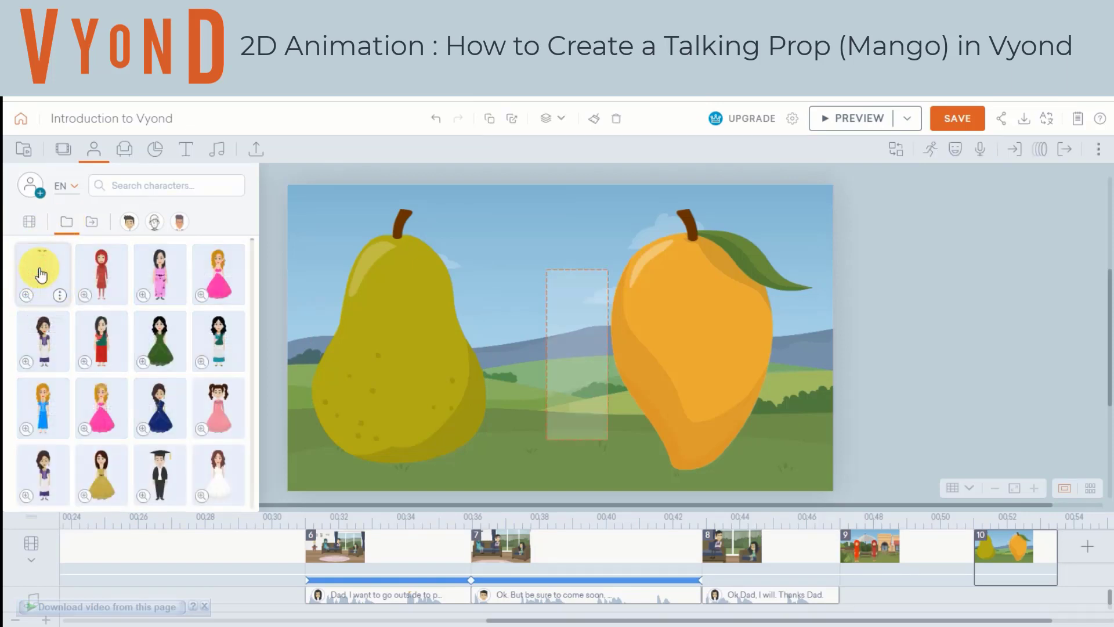
{"action": "left_click", "coordinate": [96, 149]}
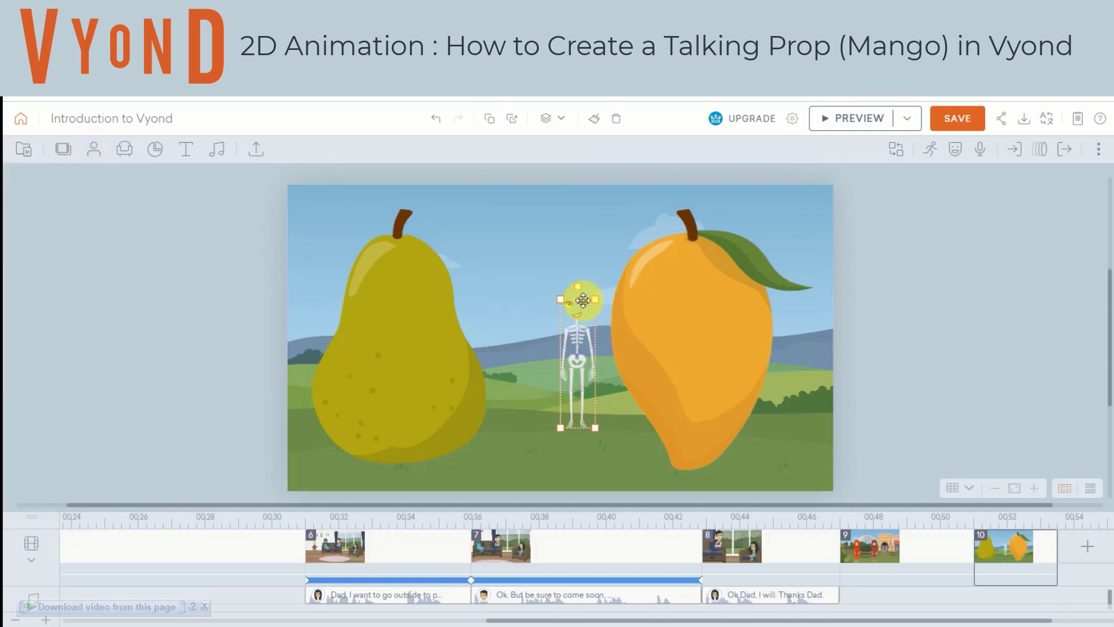
- Enlarge the skeleton character to more than the scene's height and position it between the pear and the mango
{"action": "left_click_drag", "start_coordinate": [594, 300], "coordinate": [525, 304]}
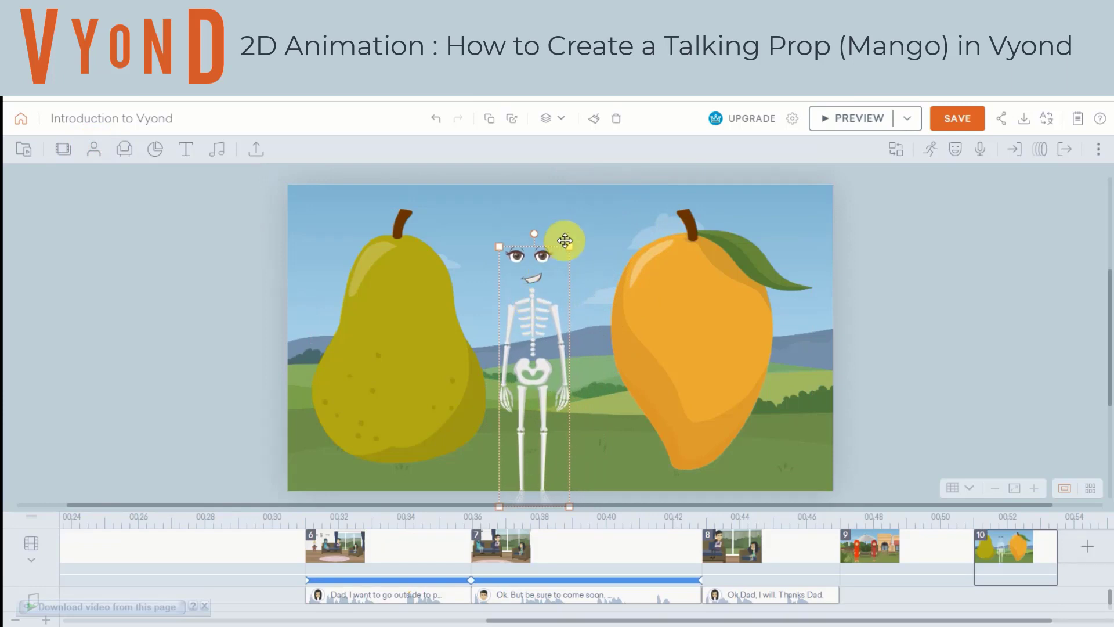
{"action": "left_click_drag", "start_coordinate": [570, 246], "coordinate": [615, 192]}
{"action": "left_click_drag", "start_coordinate": [544, 260], "coordinate": [538, 285]}
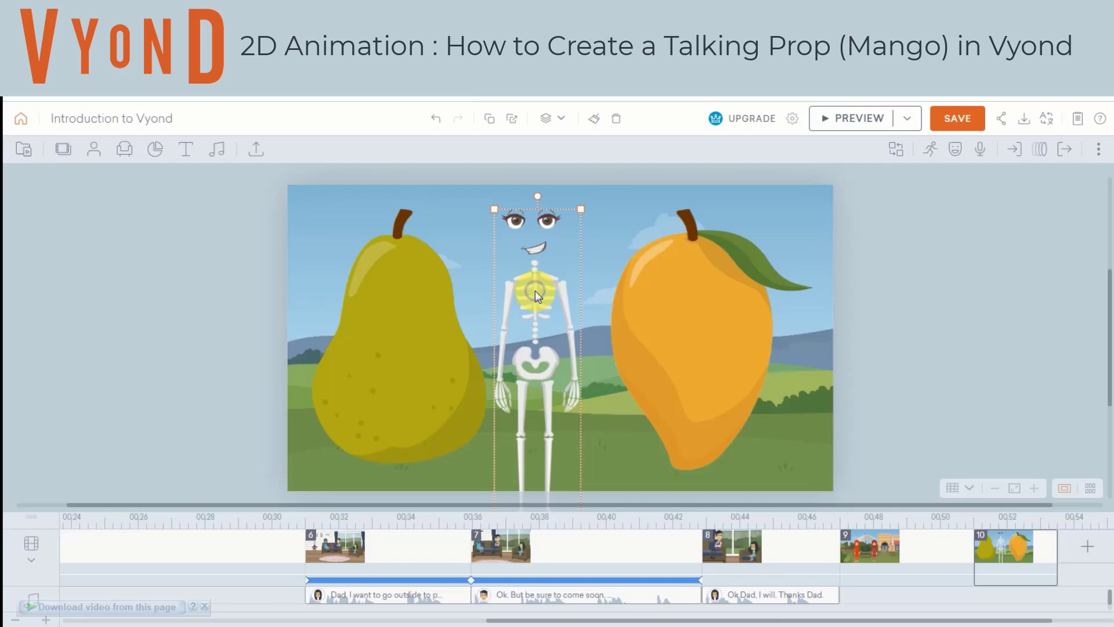
- Crop the skeleton character down to only its eyes and mouth, excluding the bones below the face
{"action": "right_click", "coordinate": [535, 291]}
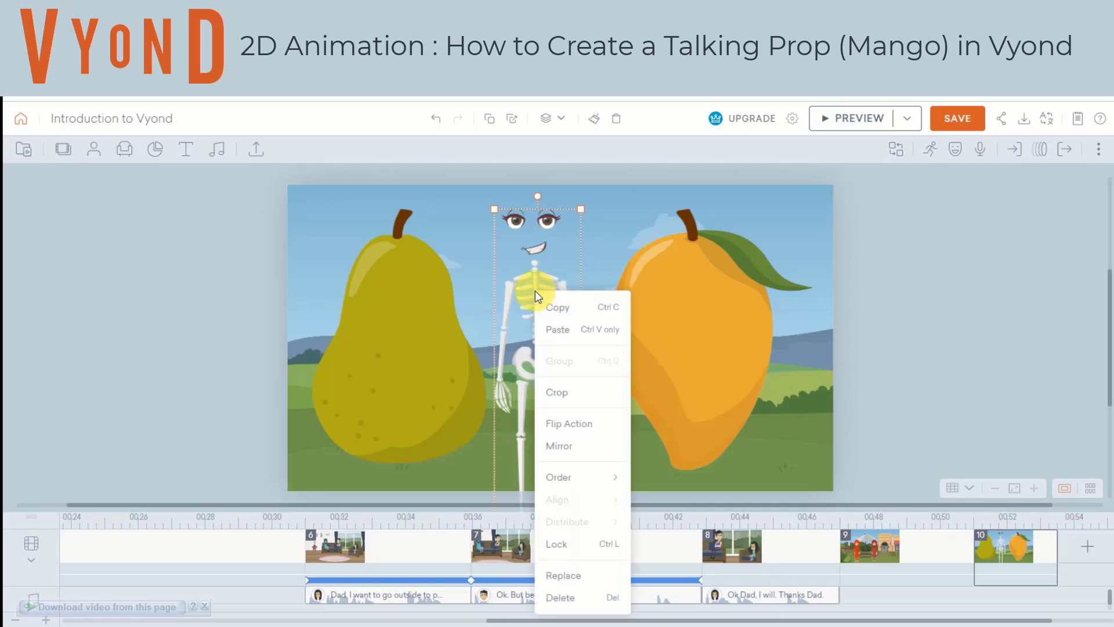
{"action": "left_click", "coordinate": [573, 395]}
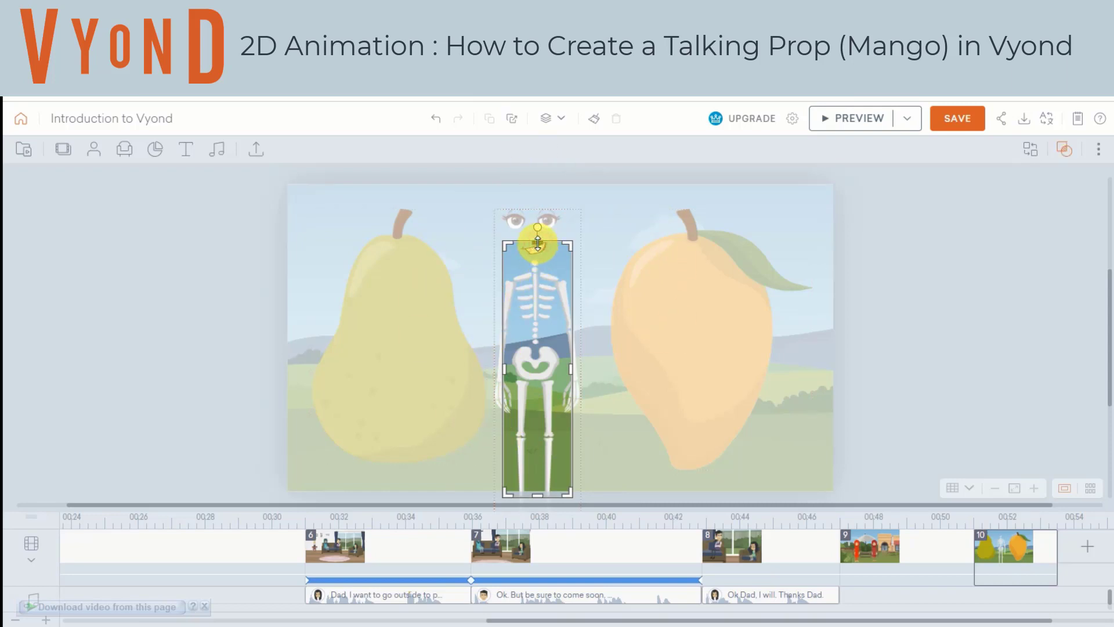
{"action": "left_click_drag", "start_coordinate": [538, 244], "coordinate": [538, 200]}
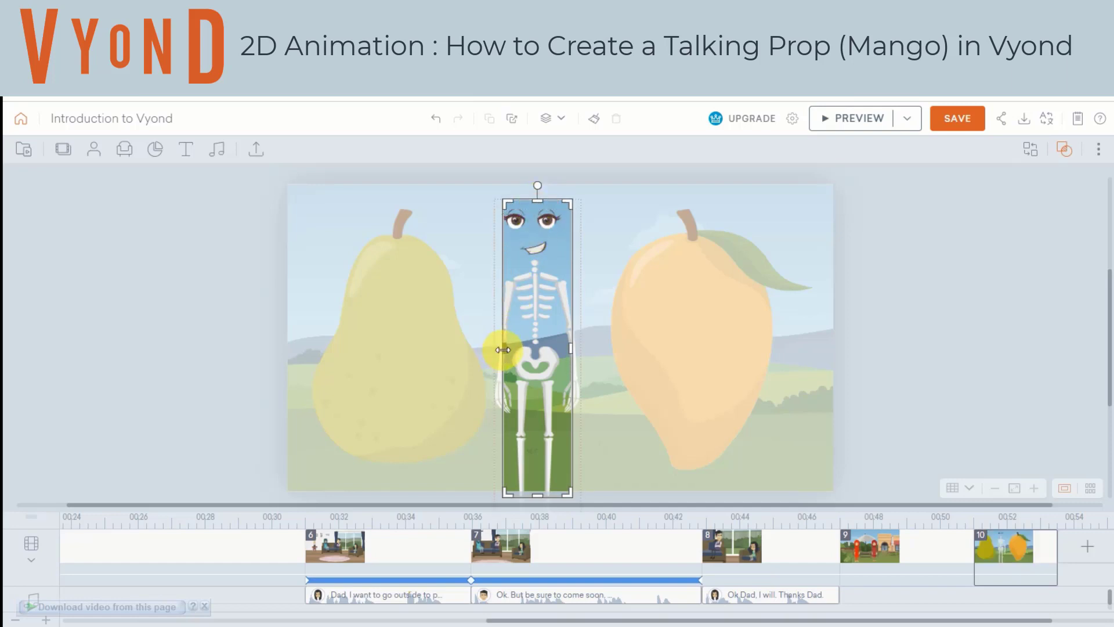
{"action": "left_click_drag", "start_coordinate": [502, 349], "coordinate": [489, 351]}
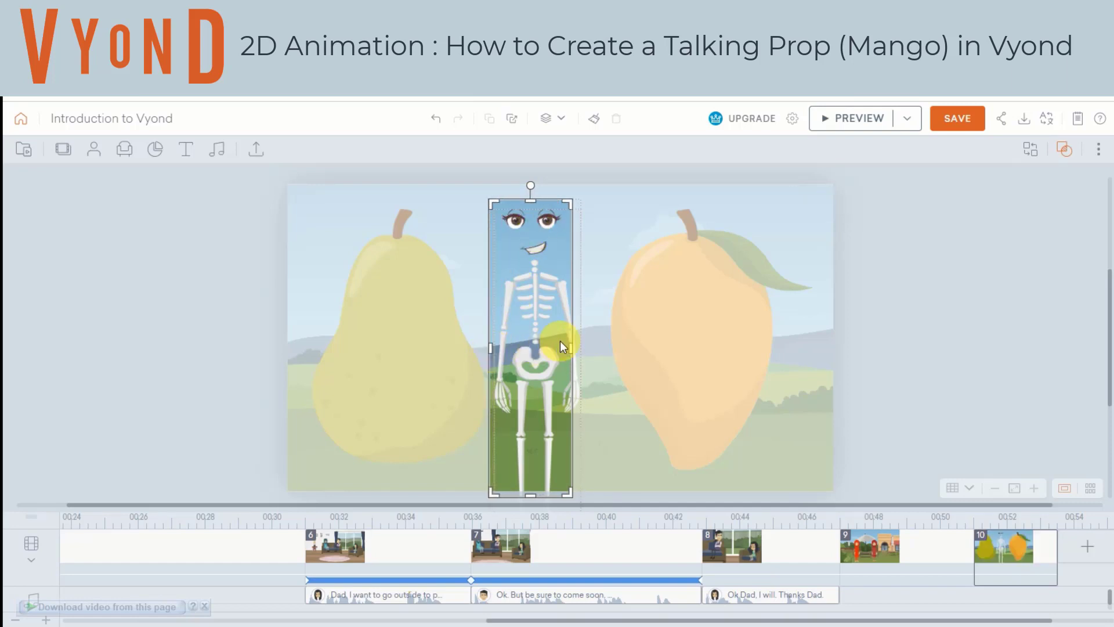
{"action": "left_click_drag", "start_coordinate": [570, 346], "coordinate": [584, 345]}
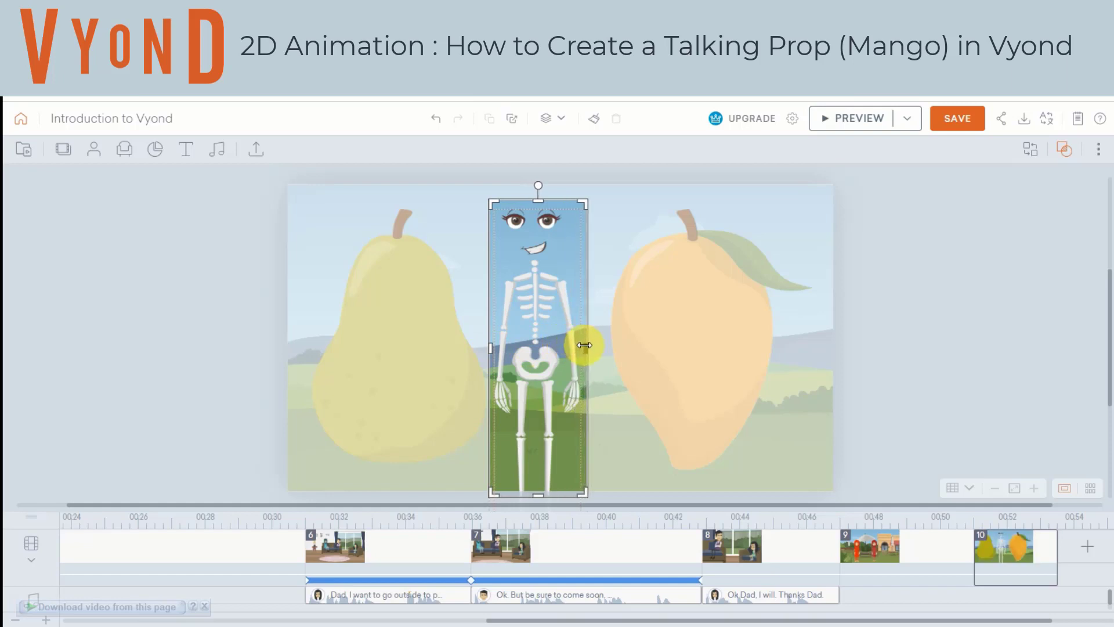
{"action": "left_click_drag", "start_coordinate": [535, 495], "coordinate": [539, 316]}
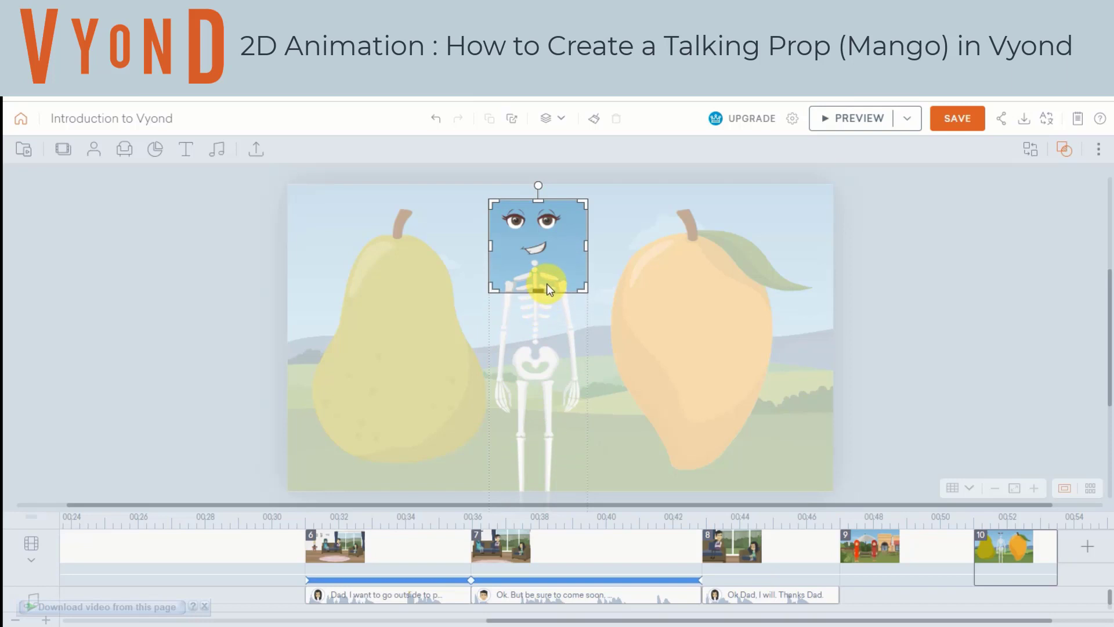
{"action": "left_click_drag", "start_coordinate": [556, 267], "coordinate": [563, 256]}
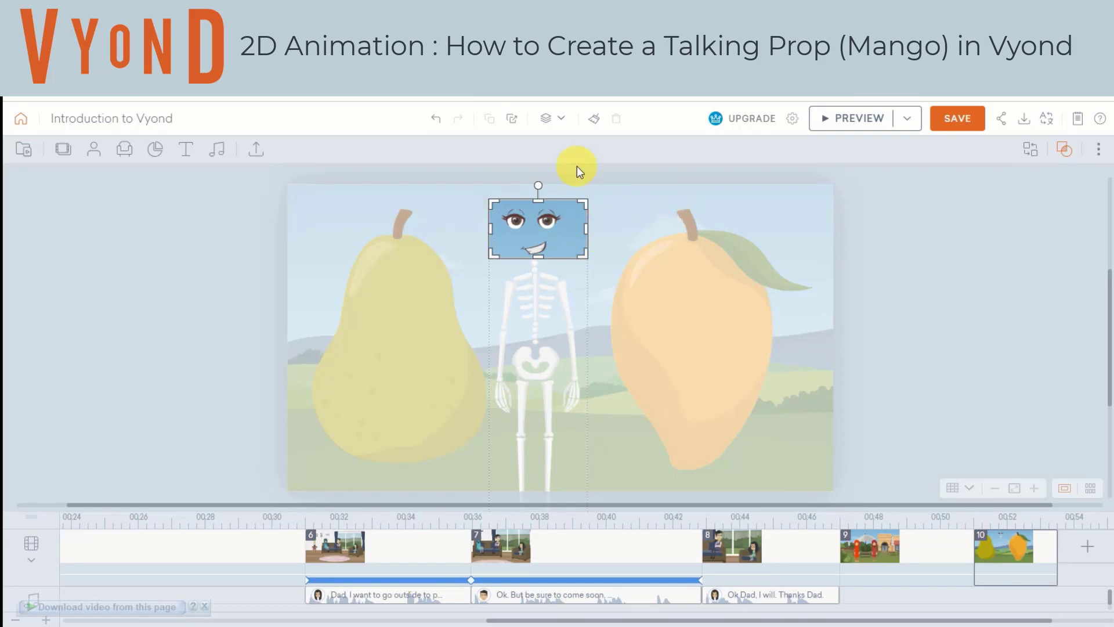
{"action": "left_click", "coordinate": [635, 205]}
{"action": "left_click", "coordinate": [840, 326]}
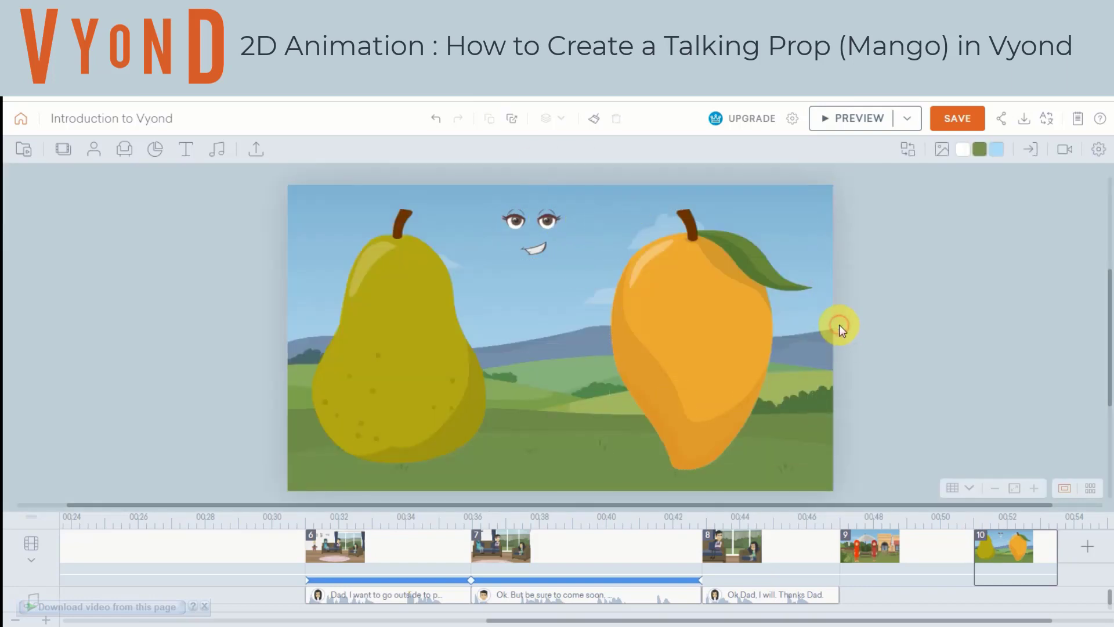
- Enlarge the cropped eyes and mouth to about the mango's width and center them on the mango
{"action": "left_click", "coordinate": [525, 219]}
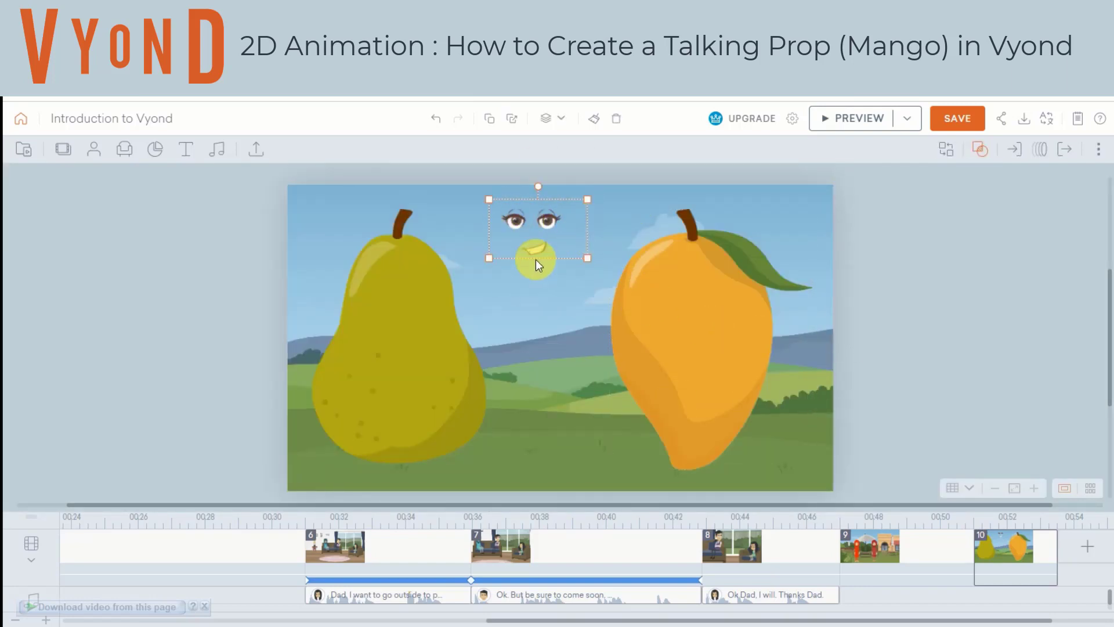
{"action": "left_click_drag", "start_coordinate": [539, 235], "coordinate": [803, 428]}
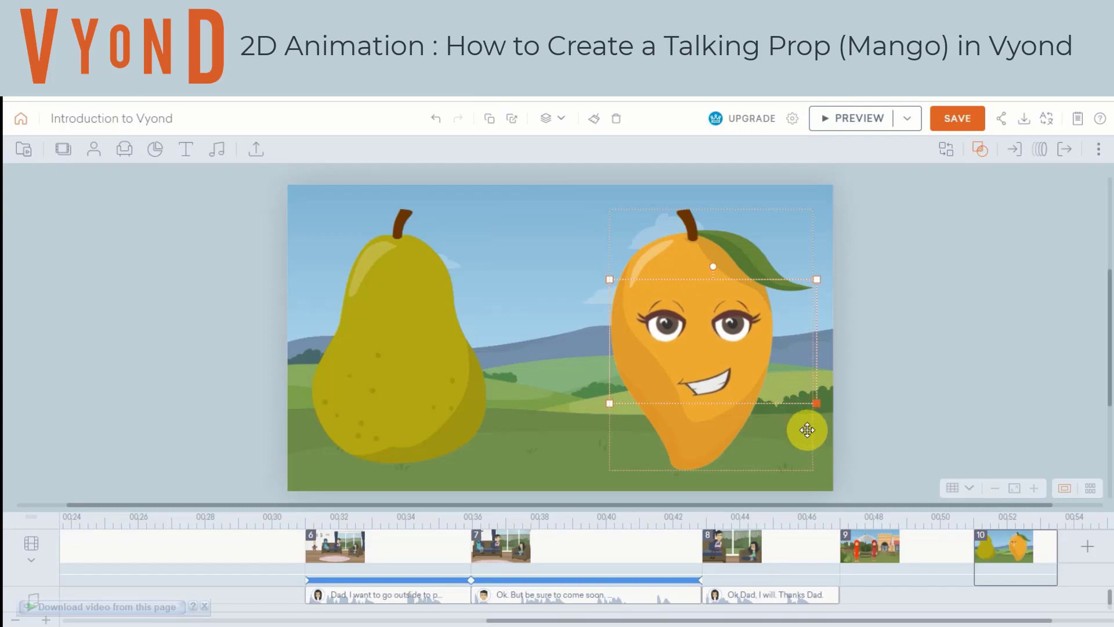
{"action": "left_click_drag", "start_coordinate": [727, 343], "coordinate": [703, 367]}
{"action": "left_click", "coordinate": [944, 383]}
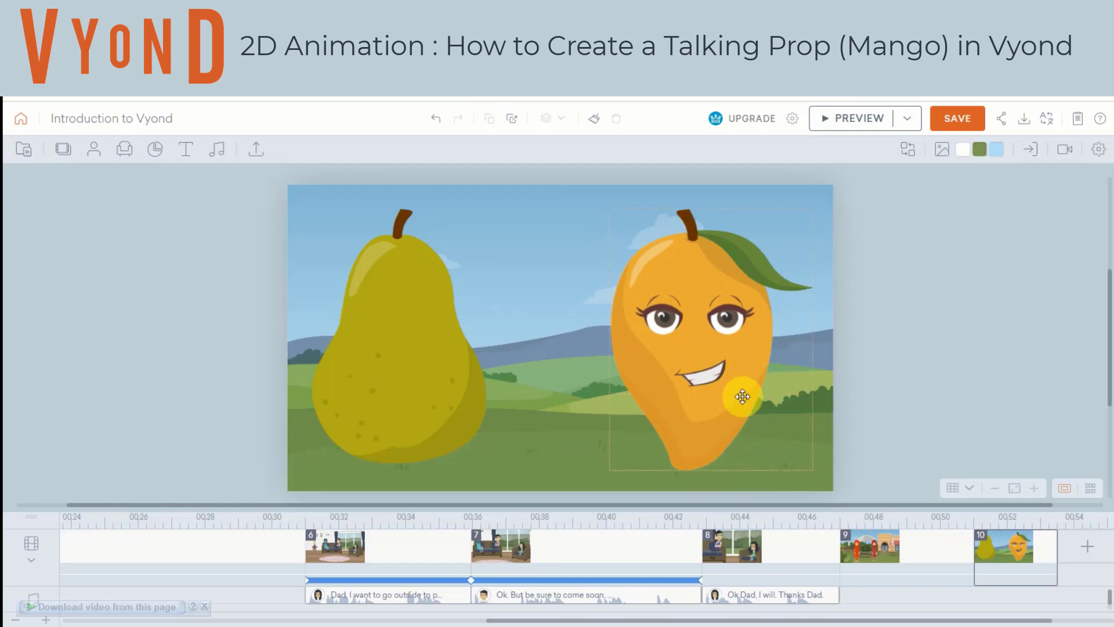
- Edit the crop of the mango's face to reach its character and start a text-to-speech dialog for it
{"action": "left_click", "coordinate": [705, 369]}
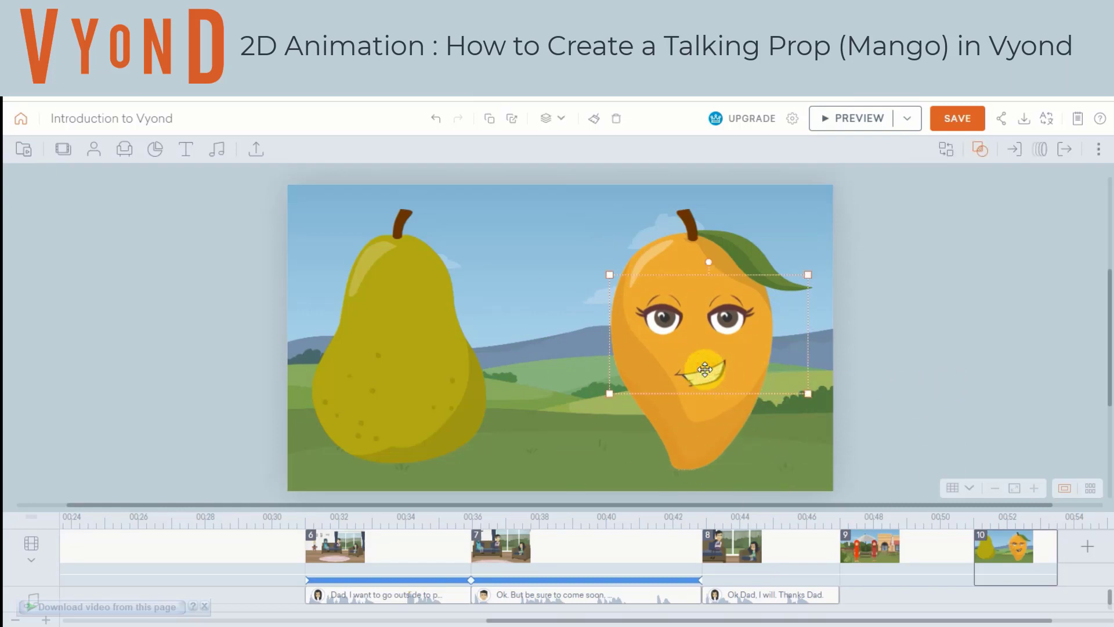
{"action": "right_click", "coordinate": [704, 370]}
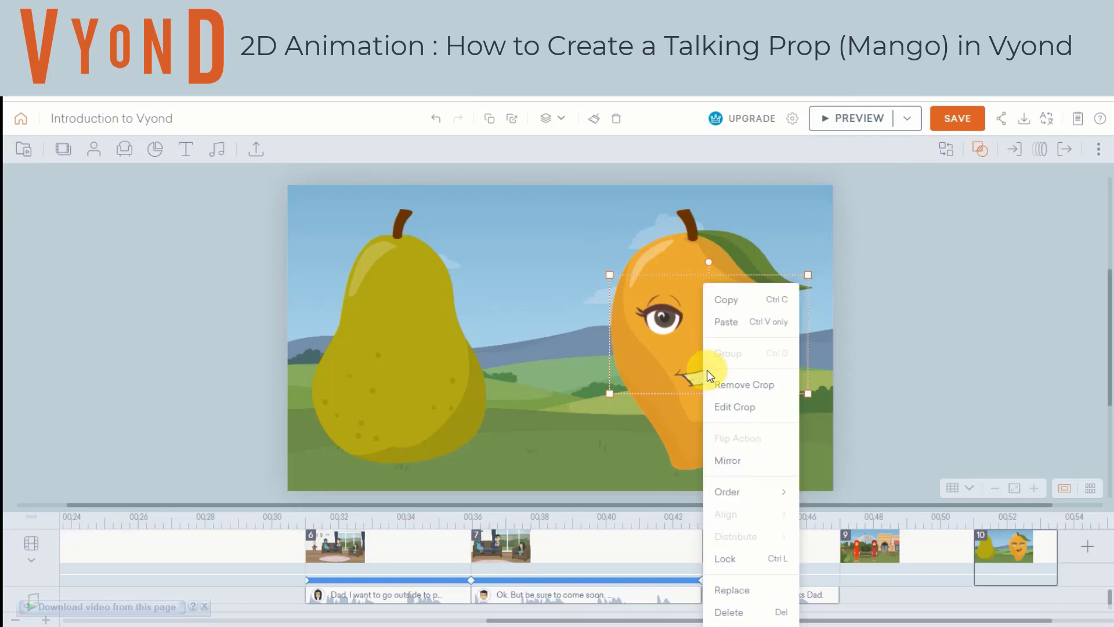
{"action": "left_click", "coordinate": [751, 406]}
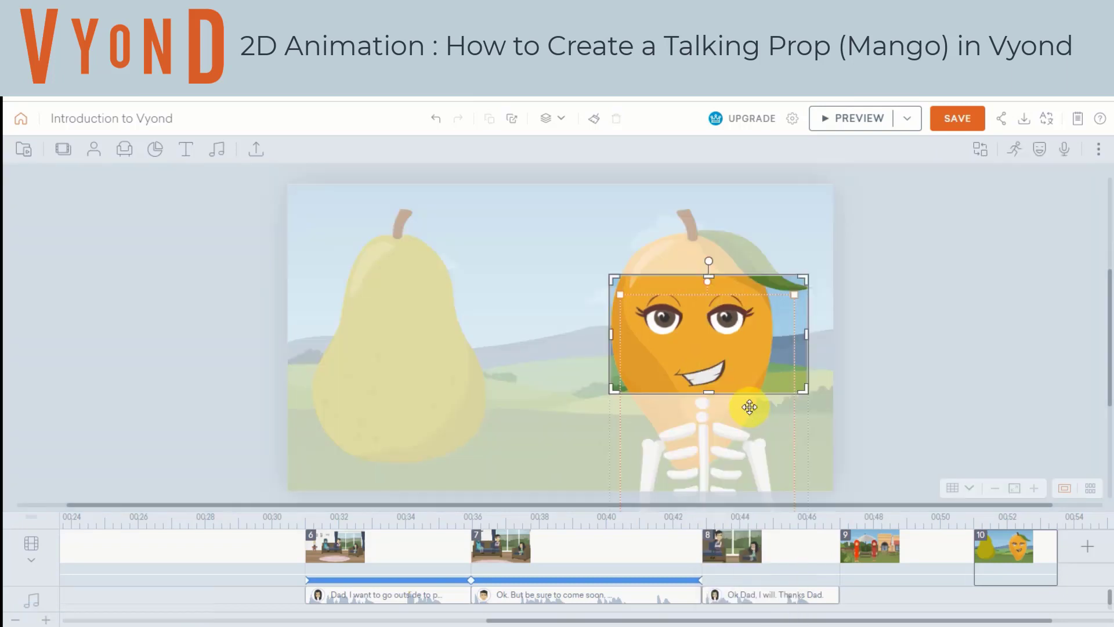
{"action": "left_click", "coordinate": [1066, 153]}
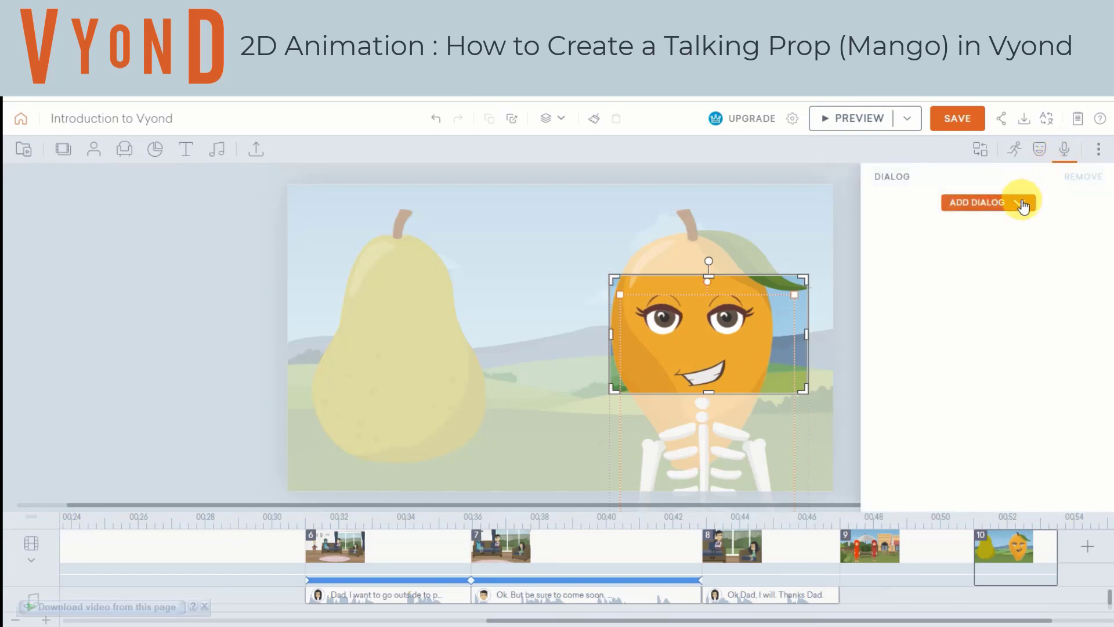
{"action": "left_click", "coordinate": [996, 204]}
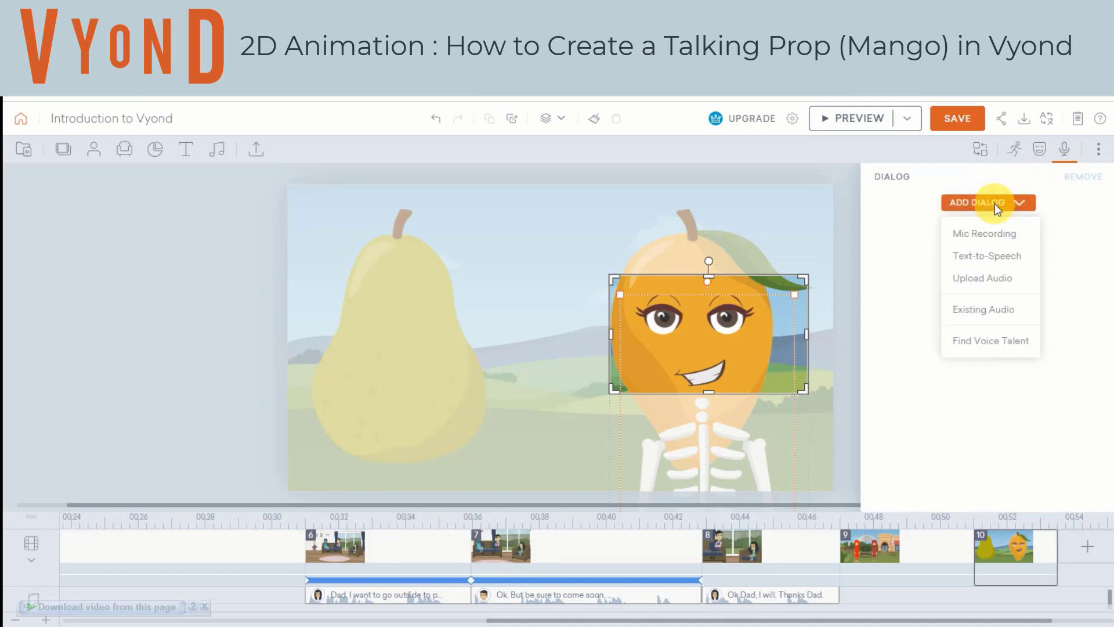
{"action": "left_click", "coordinate": [994, 260]}
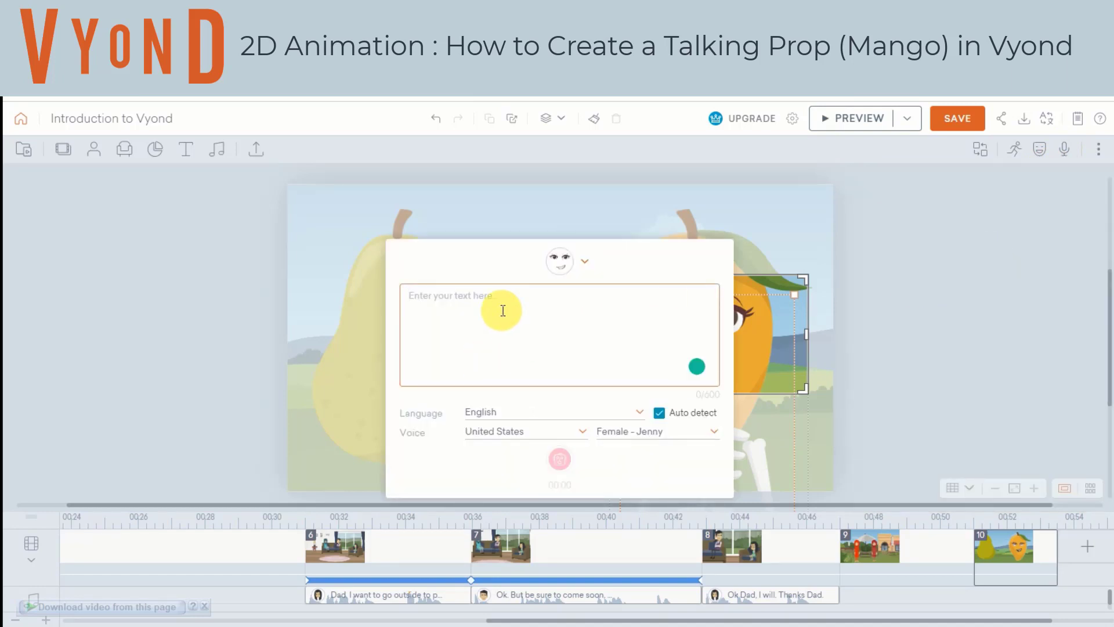
- Enter the dialog "Hi there. How are you all? Oh, pear, you are also here. Good to see you pear. Pear, my friend, are you sleeping or what?"
{"action": "left_click", "coordinate": [517, 349]}
{"action": "type", "text": "Hi there. How are you all? Oh, pear, you are also here. Good to see you pear. Pear, my friend, are you sleeping or what?"}
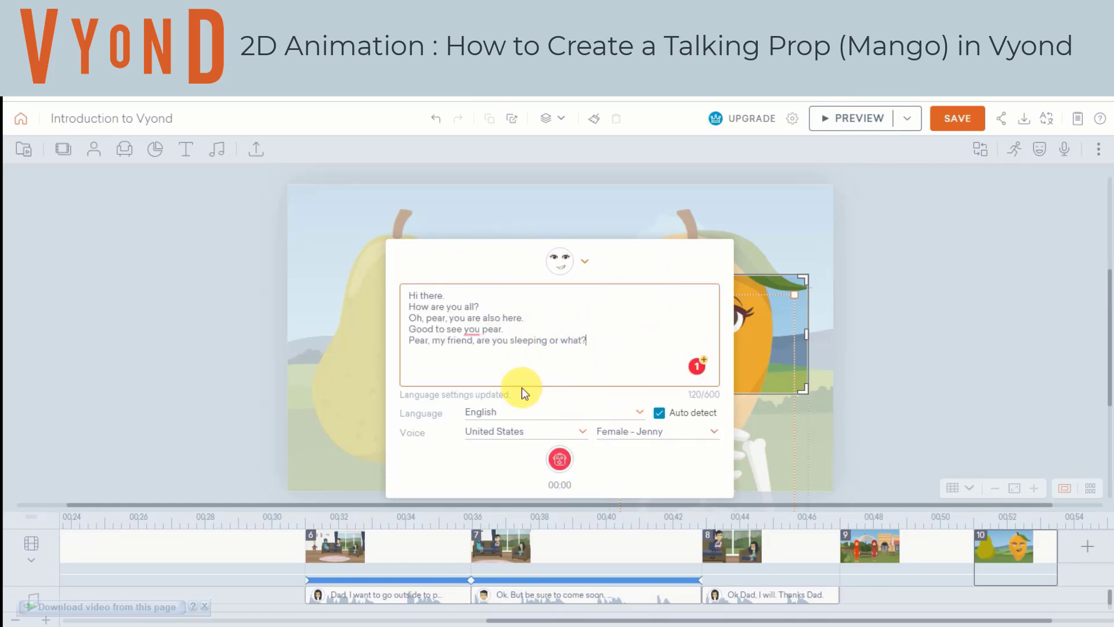
- Review the language and voice options, keep English, United States and Female - Jenny, and generate the mango's speech
{"action": "left_click", "coordinate": [561, 413]}
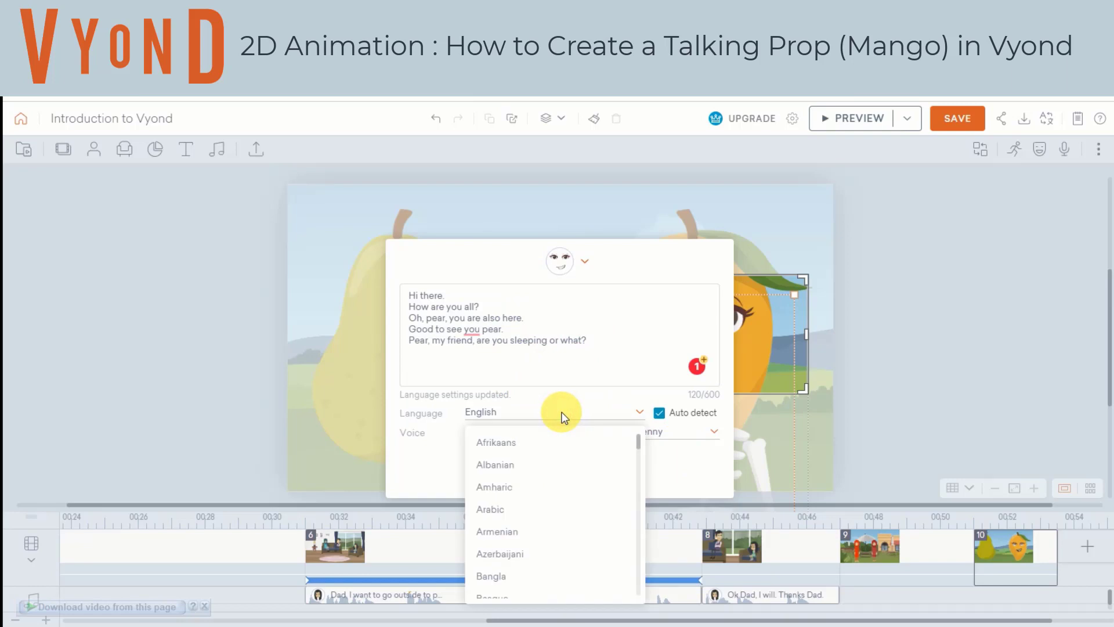
{"action": "left_click", "coordinate": [550, 419]}
{"action": "left_click", "coordinate": [574, 440]}
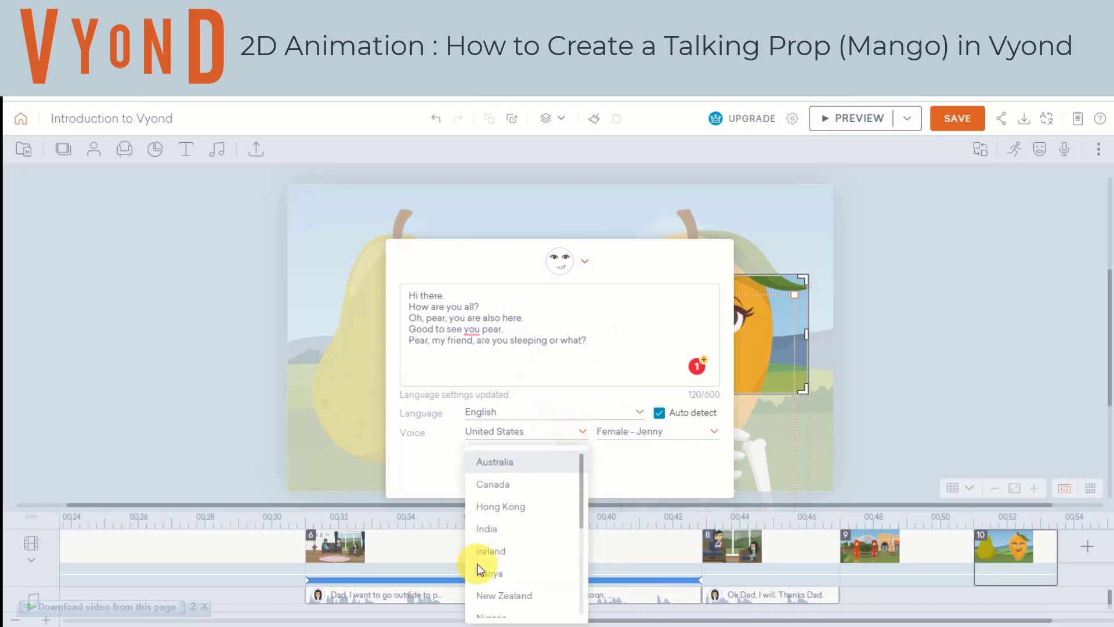
{"action": "left_click", "coordinate": [578, 432]}
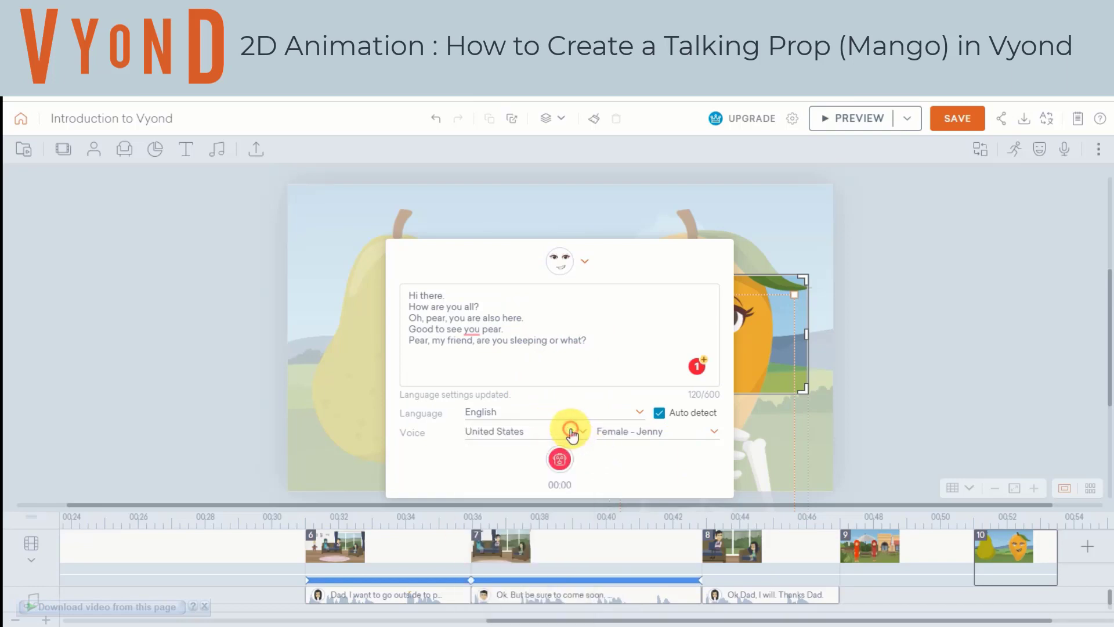
{"action": "left_click", "coordinate": [627, 434]}
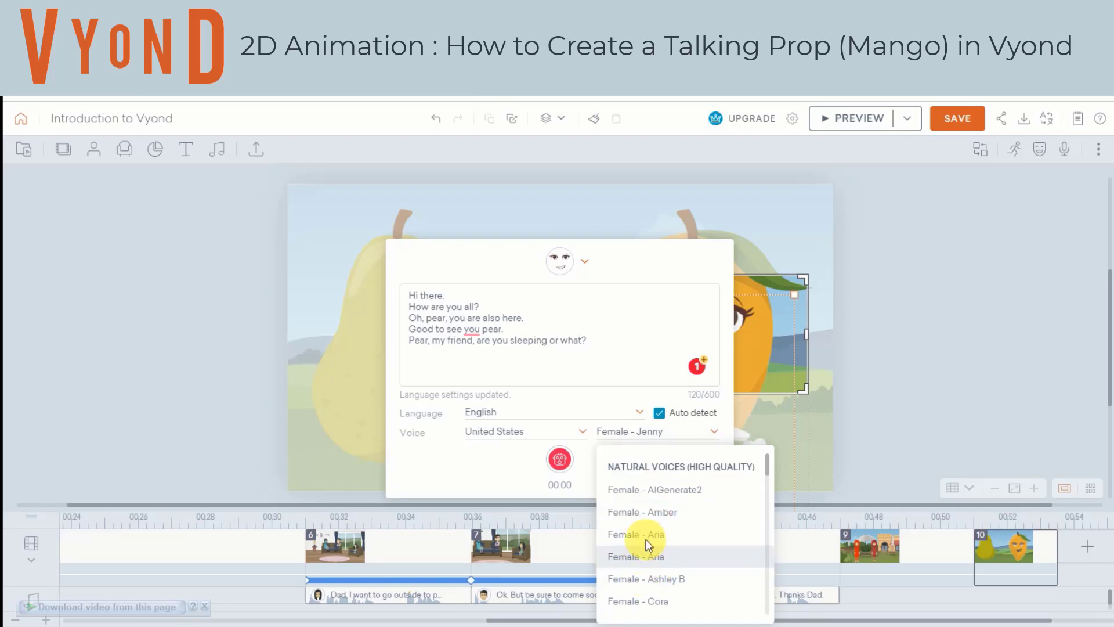
{"action": "left_click", "coordinate": [714, 434]}
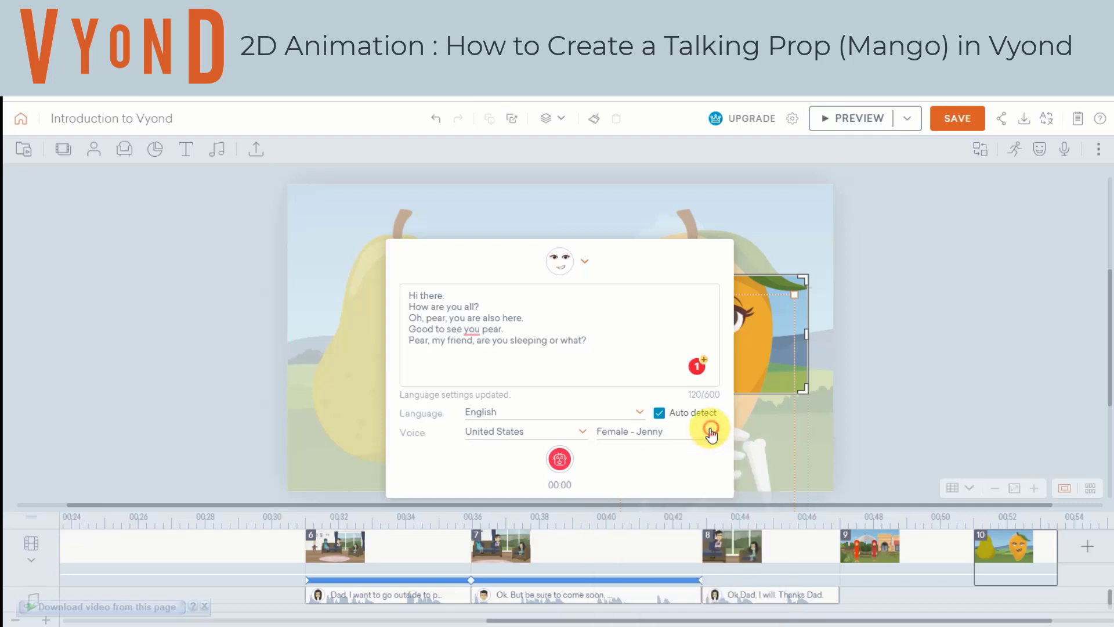
{"action": "left_click", "coordinate": [562, 460]}
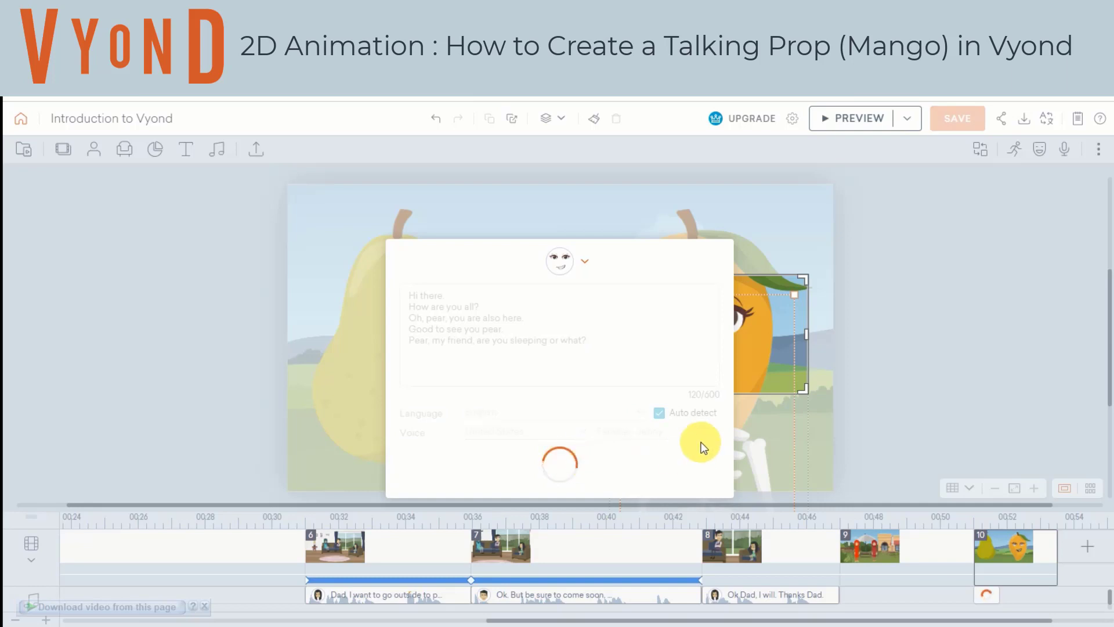
{"action": "left_click", "coordinate": [951, 347]}
{"action": "left_click", "coordinate": [1038, 352]}
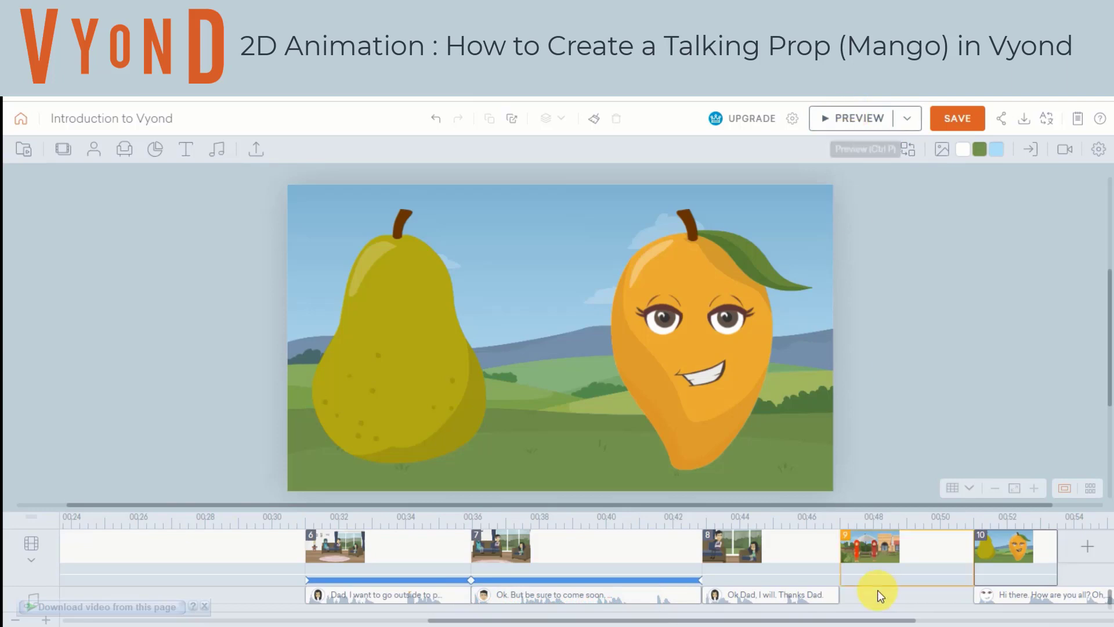
- Extend scene 10 on the timeline to about 01:06, past the end of the mango's dialog
{"action": "left_click_drag", "start_coordinate": [815, 620], "coordinate": [1037, 611]}
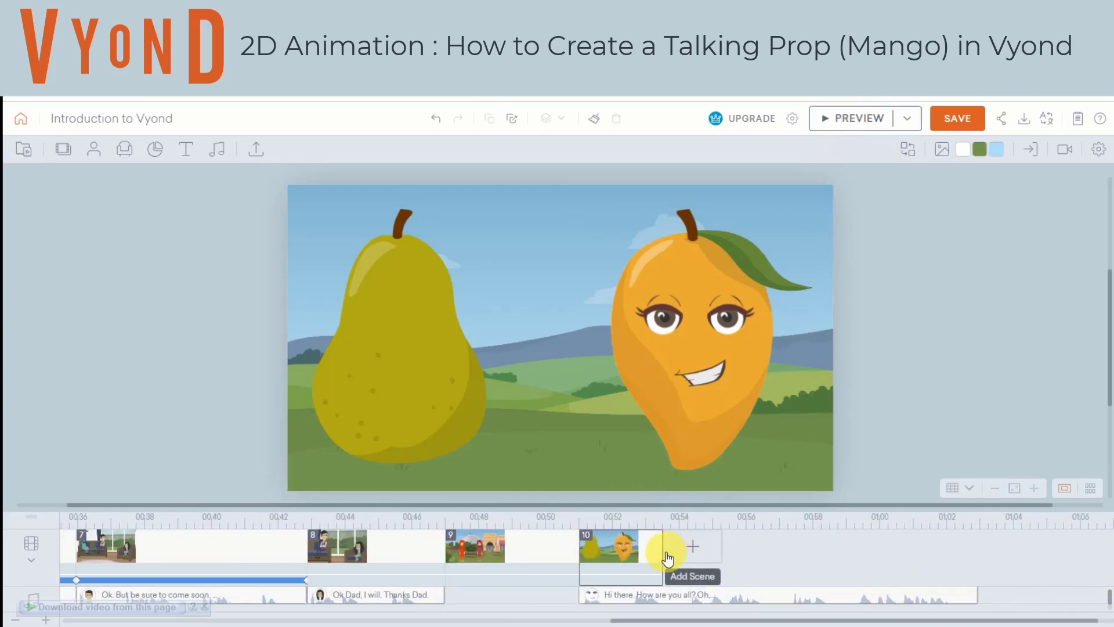
{"action": "left_click", "coordinate": [644, 564]}
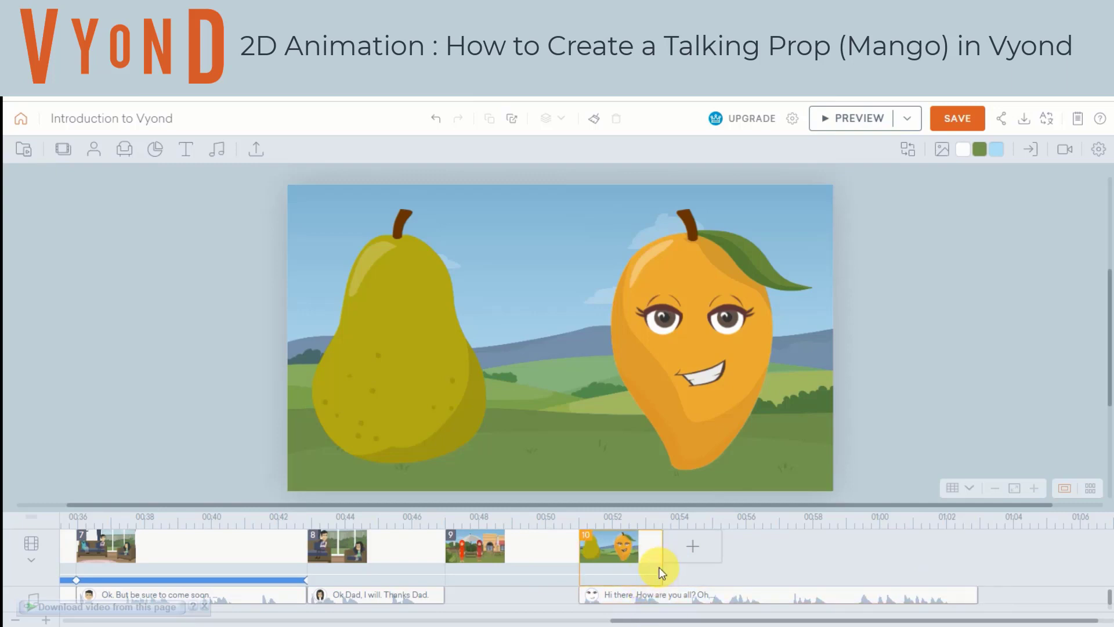
{"action": "left_click_drag", "start_coordinate": [663, 563], "coordinate": [1095, 564]}
{"action": "left_click_drag", "start_coordinate": [975, 620], "coordinate": [1044, 618]}
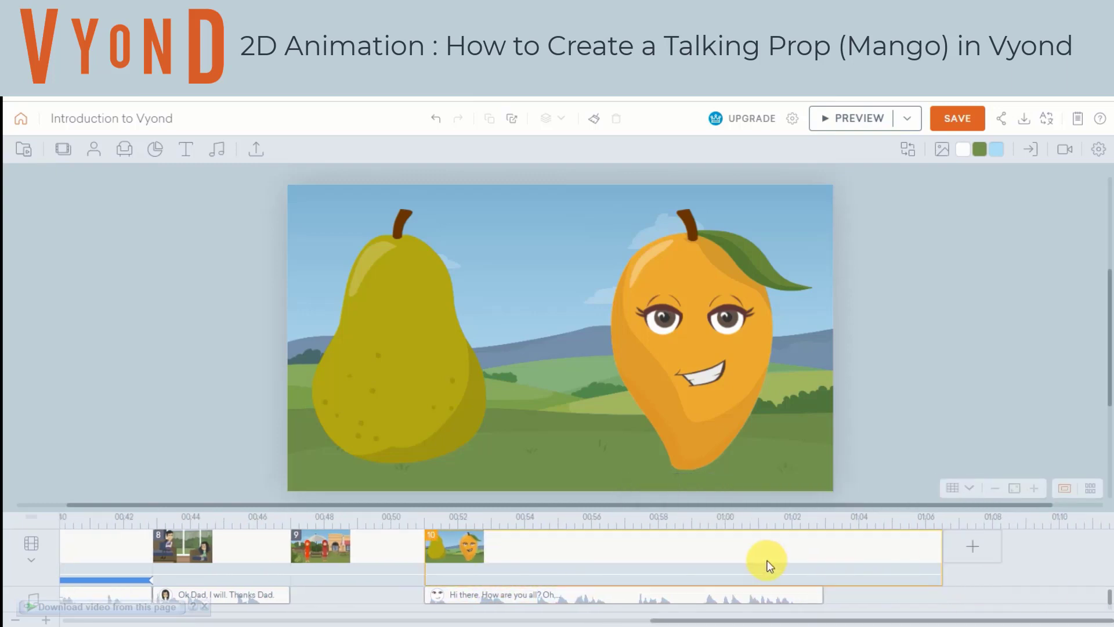
- Preview scene 10 to check the talking mango, dismiss the video download overlay and exit the preview
{"action": "left_click", "coordinate": [857, 124]}
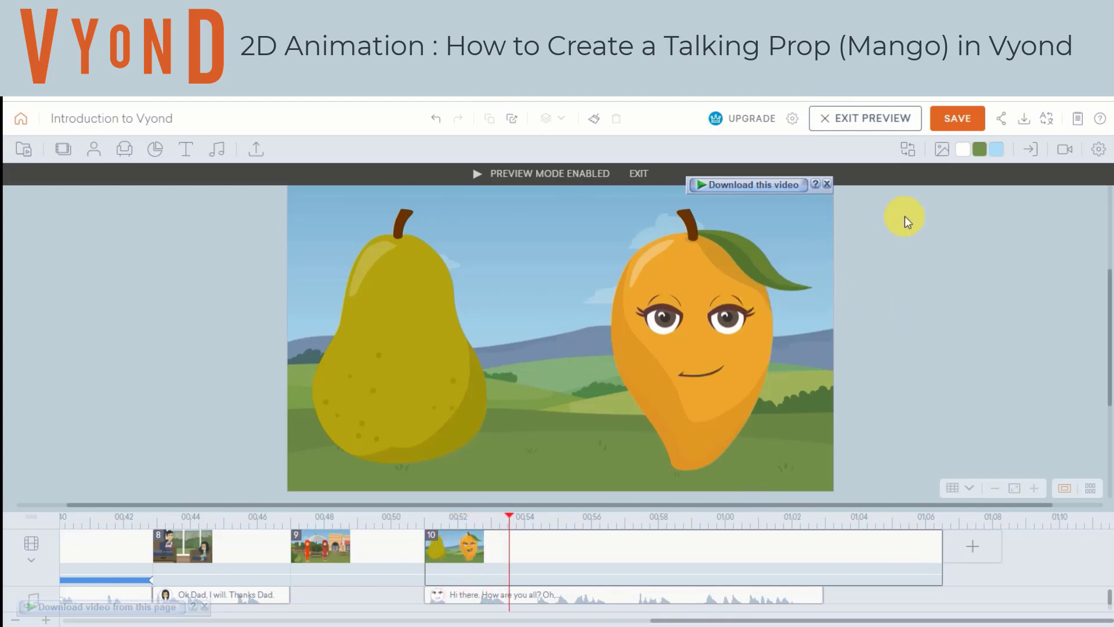
{"action": "left_click", "coordinate": [827, 184]}
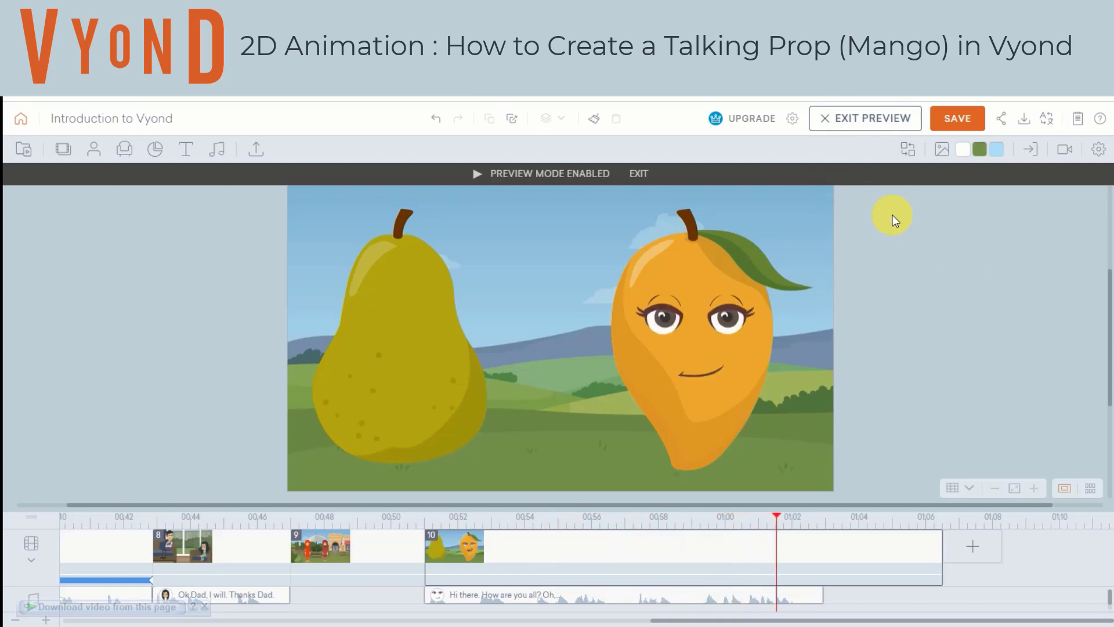
{"action": "left_click", "coordinate": [642, 341]}
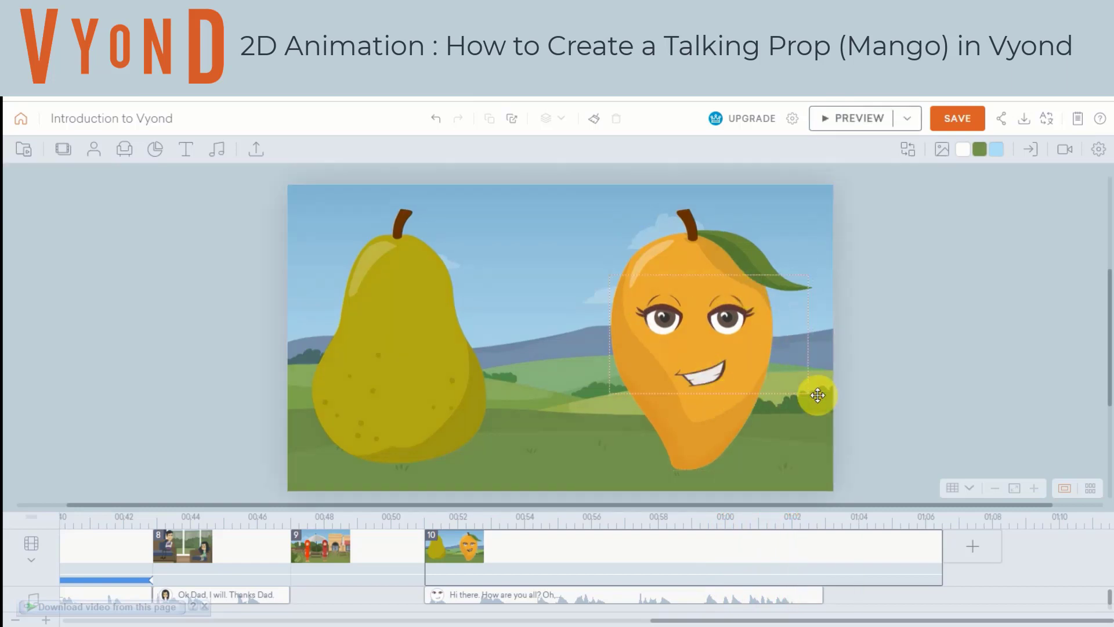